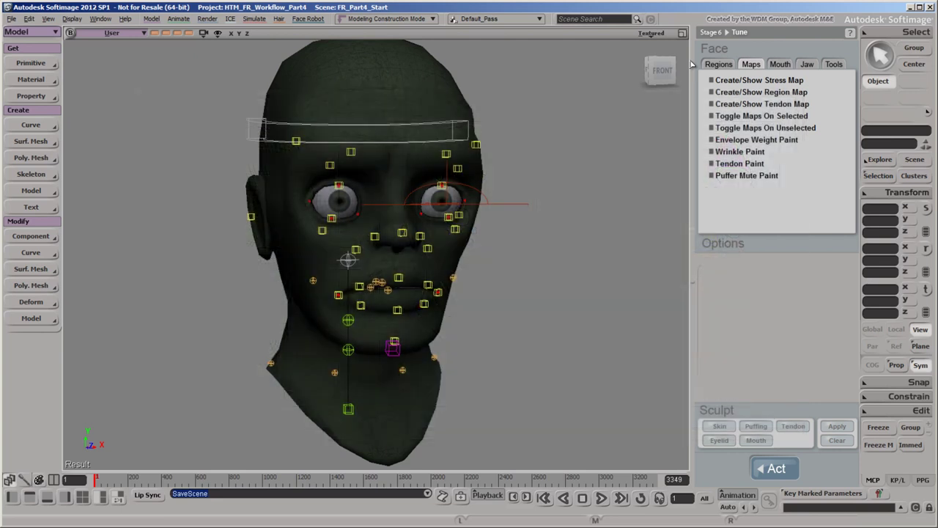
Inspect the rigged zombie face from the side and close up from the front, ending at the saved camera view.
click(720, 65)
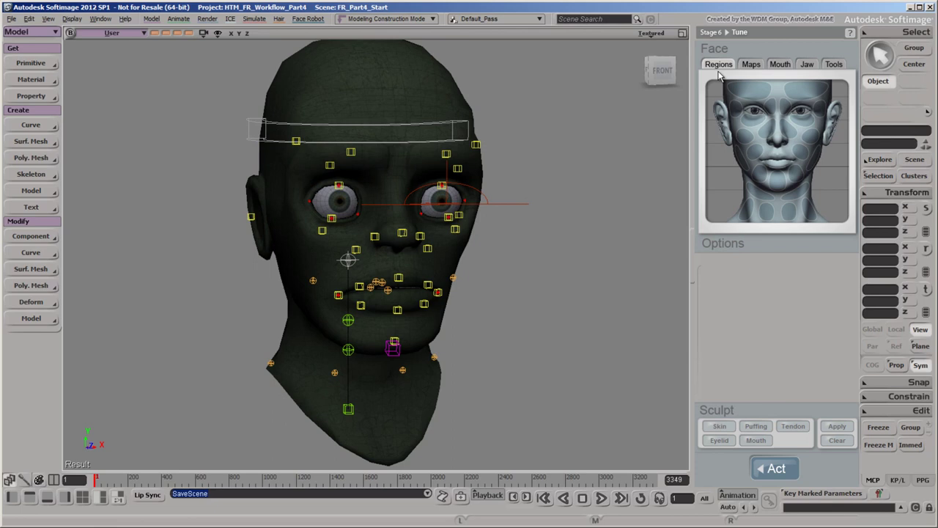
click(640, 71)
click(641, 72)
click(679, 72)
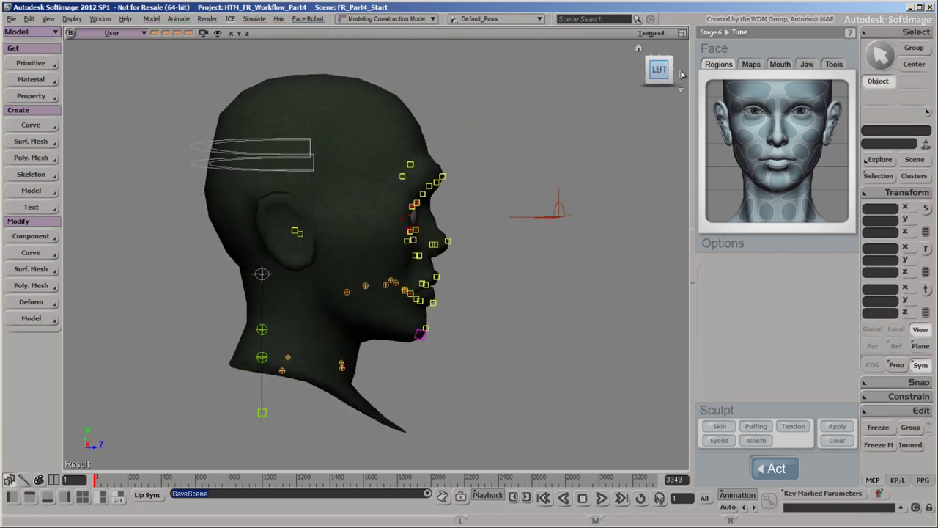
click(681, 73)
scroll(477, 324, up, 5)
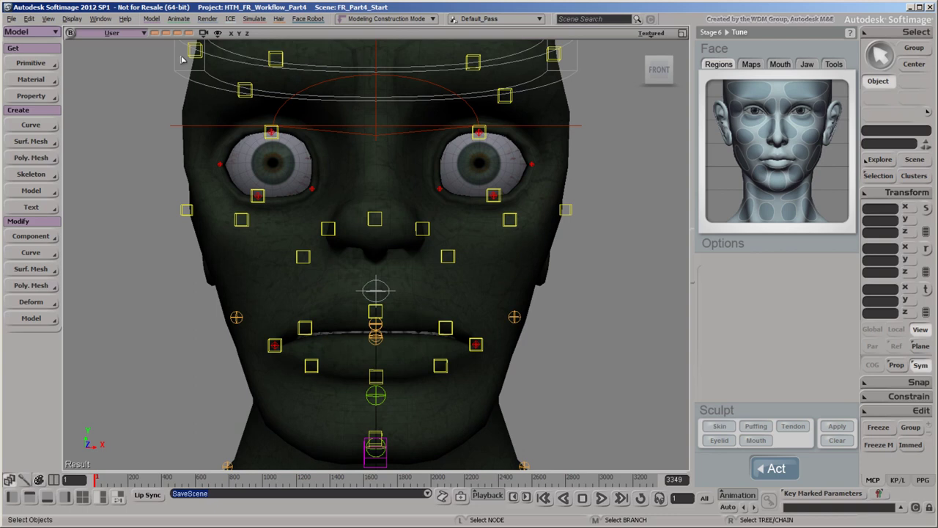
click(156, 33)
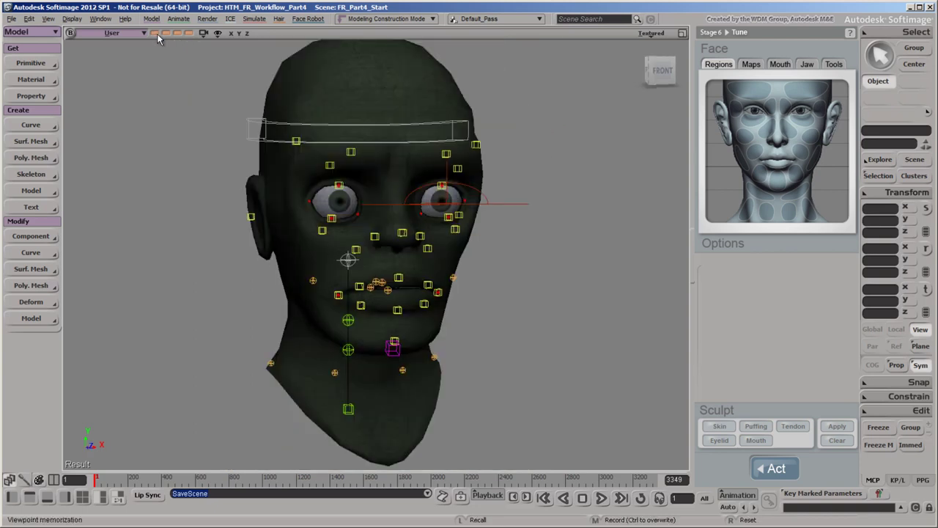
Start Envelope Weight Paint on the zombie head and show the weight painting tools with the deformer list.
click(747, 67)
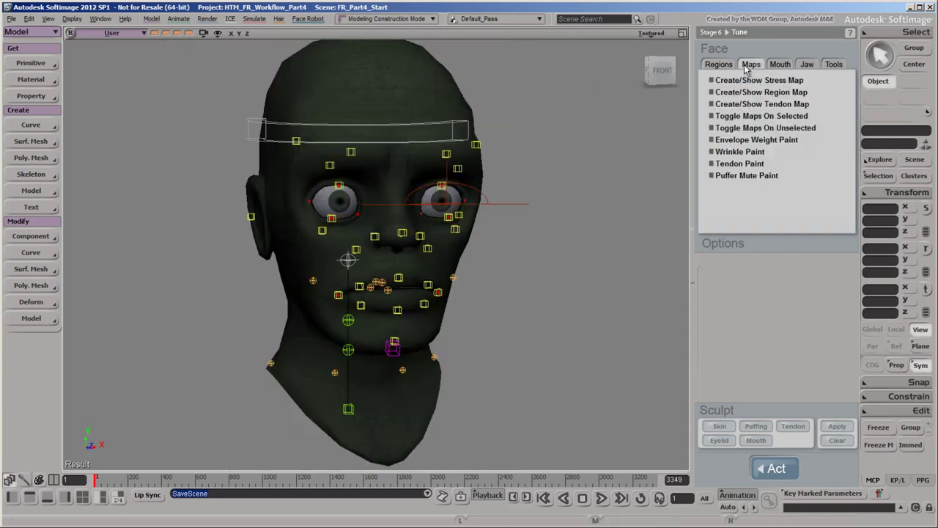
click(810, 146)
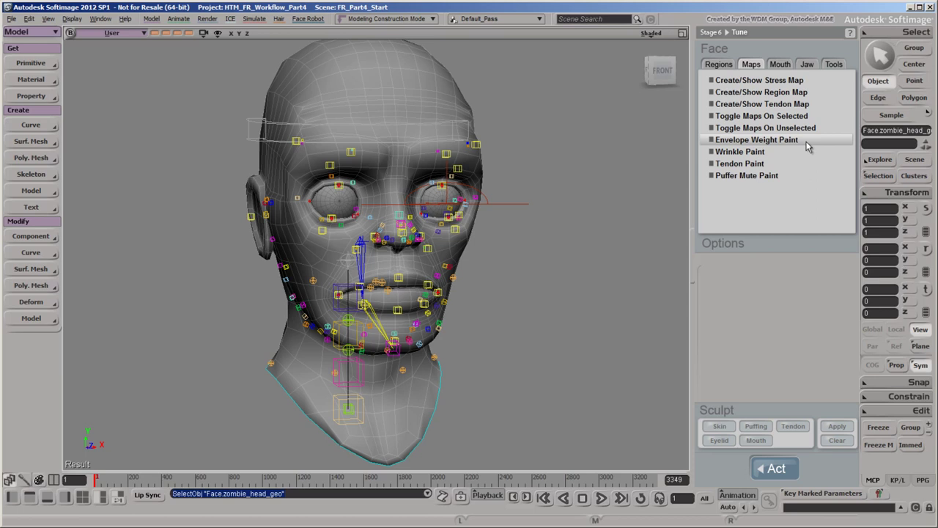
click(808, 142)
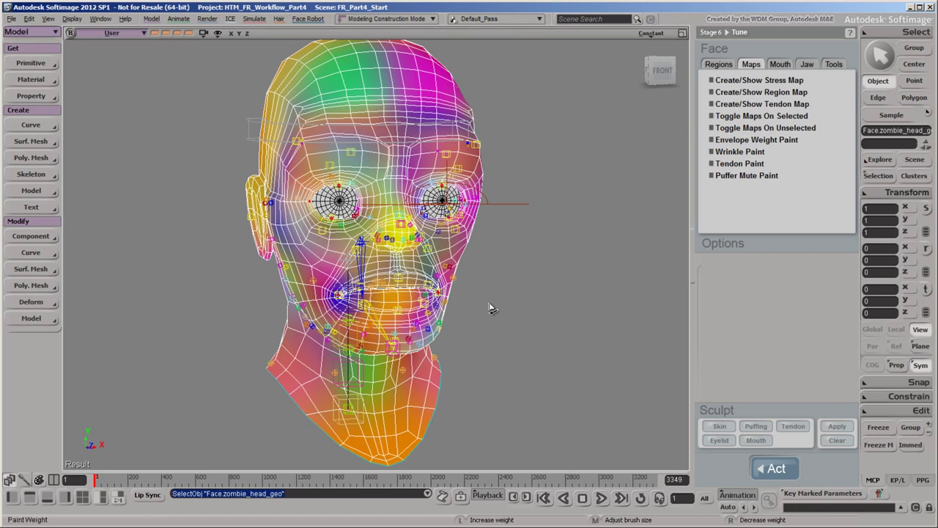
click(24, 480)
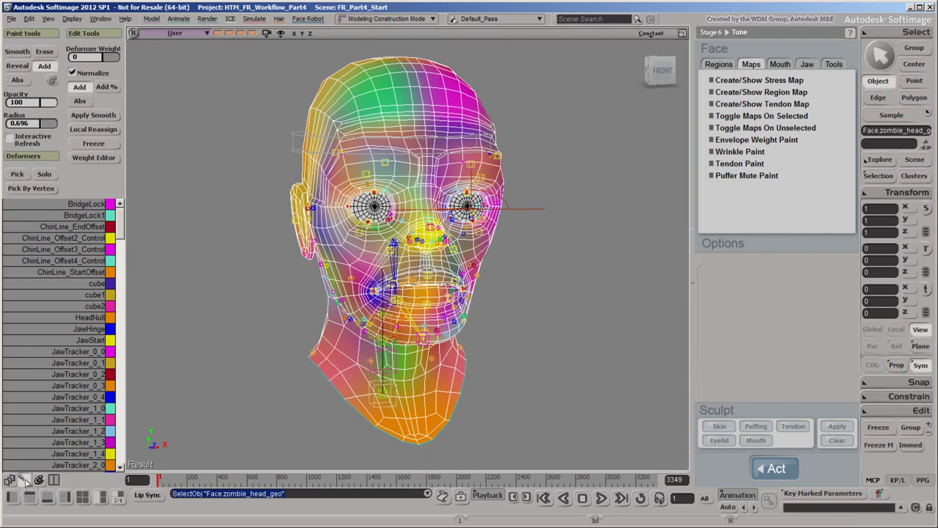
Pick the HeadNull deformer on the side of the head and isolate its weights with Solo.
key(shift+s)
key(o)
drag(217, 259, 262, 264)
key(w)
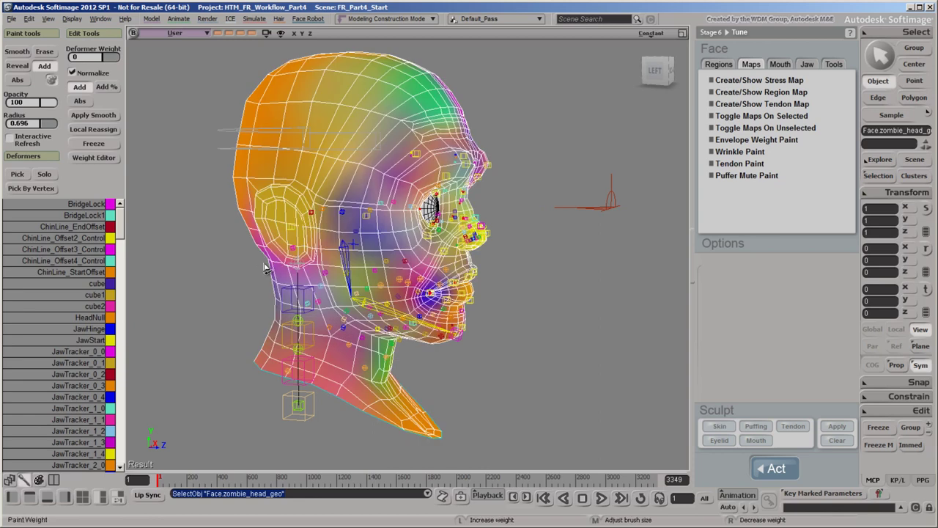
scroll(264, 267, up, 2)
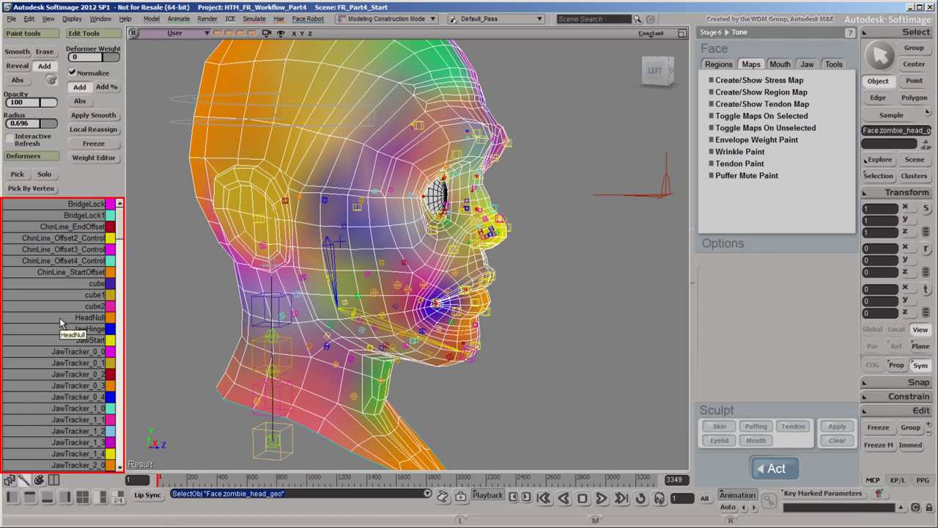
click(17, 174)
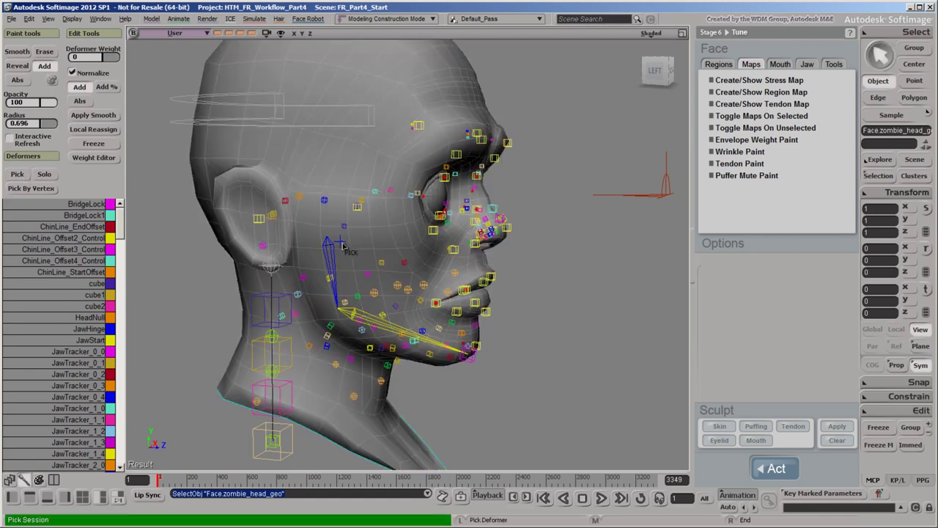
click(341, 243)
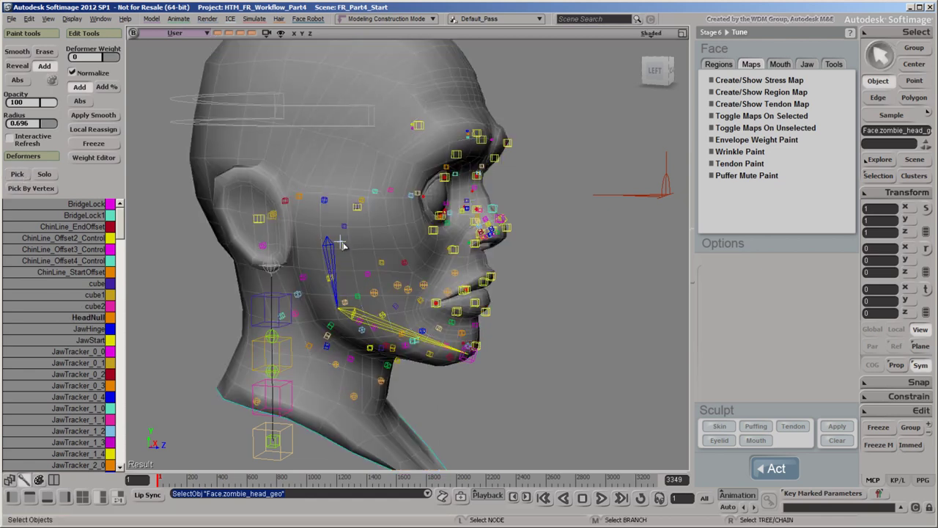
click(44, 174)
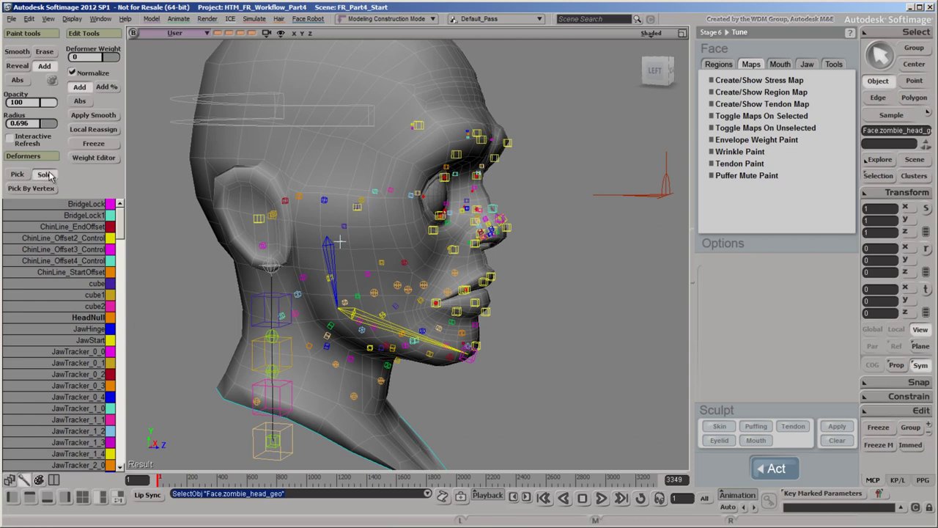
Paint HeadNull weight with a brush radius of 1.768 over the sides and back of the skull, down to the upper neck.
key(o)
mouse_move(311, 193)
mouse_down()
mouse_move(369, 199)
mouse_move(396, 262)
mouse_move(398, 243)
mouse_up()
key(w)
key(o)
scroll(388, 236, up, 3)
key(z)
middle_drag(412, 369, 433, 370)
mouse_move(427, 372)
mouse_down()
mouse_move(524, 293)
mouse_move(536, 239)
mouse_move(503, 377)
mouse_move(566, 322)
mouse_up()
key(o)
drag(630, 341, 527, 342)
mouse_move(227, 294)
mouse_down()
mouse_move(222, 272)
mouse_move(289, 138)
mouse_move(242, 150)
mouse_up()
key(z)
drag(305, 168, 365, 281)
mouse_move(408, 147)
mouse_down()
mouse_move(376, 134)
mouse_move(460, 140)
mouse_up()
drag(356, 237, 315, 344)
key(o)
mouse_move(586, 242)
mouse_down()
mouse_move(497, 266)
mouse_move(488, 333)
mouse_up()
mouse_move(408, 281)
mouse_down()
mouse_move(538, 263)
mouse_move(429, 101)
mouse_move(520, 239)
mouse_move(452, 345)
mouse_move(496, 300)
mouse_move(483, 350)
mouse_move(440, 220)
mouse_move(366, 96)
mouse_up()
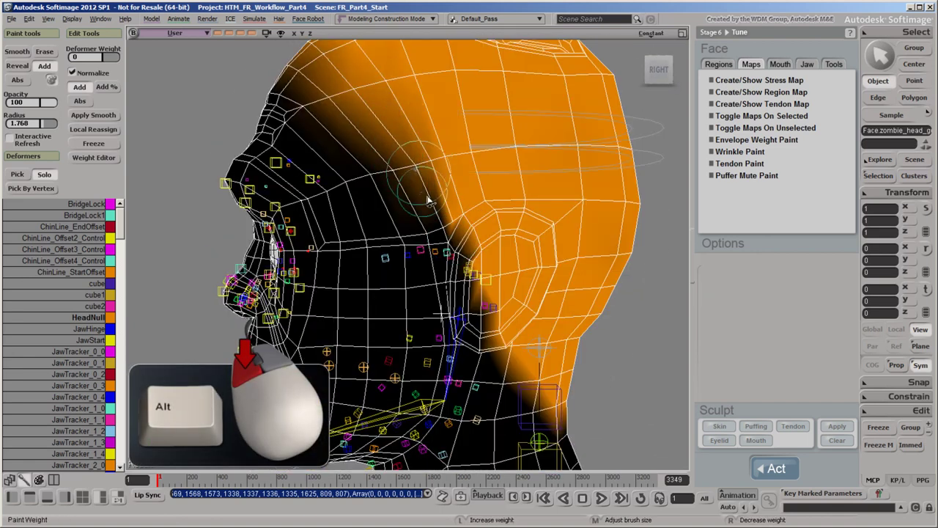
alt+drag(539, 396, 362, 381)
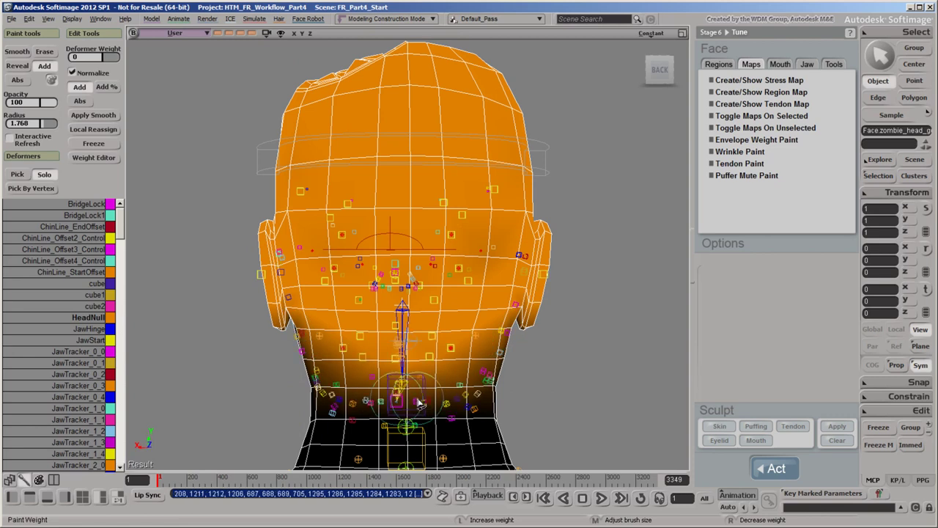
Pick the dark blue deformer at the ear on the RIGHT view side and paint its weight over that ear.
mouse_move(272, 318)
mouse_down()
mouse_move(307, 327)
mouse_move(350, 316)
mouse_move(357, 323)
mouse_up()
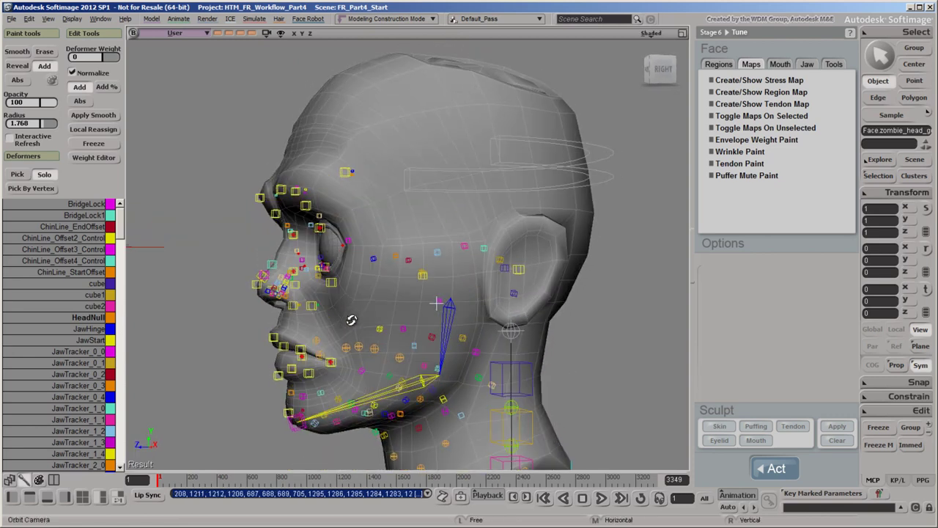
scroll(405, 339, up, 2)
alt+middle_drag(466, 339, 419, 325)
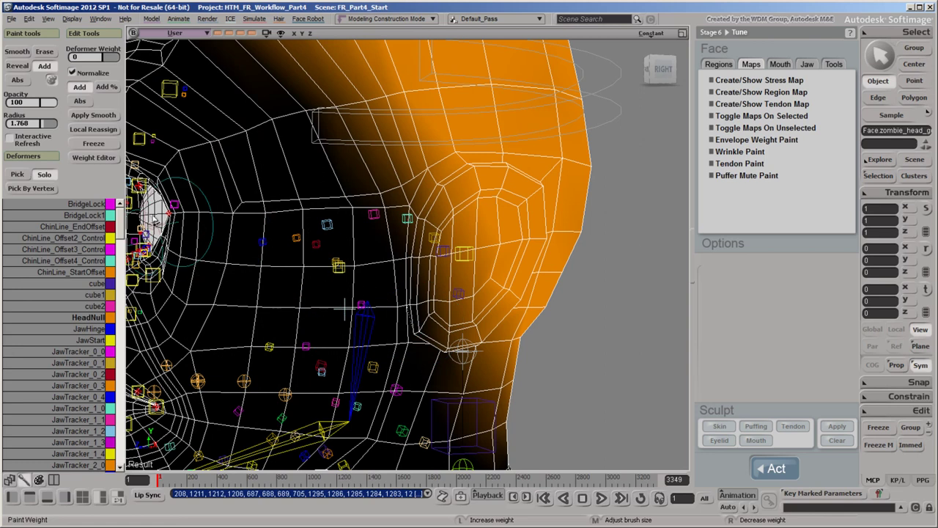
click(17, 174)
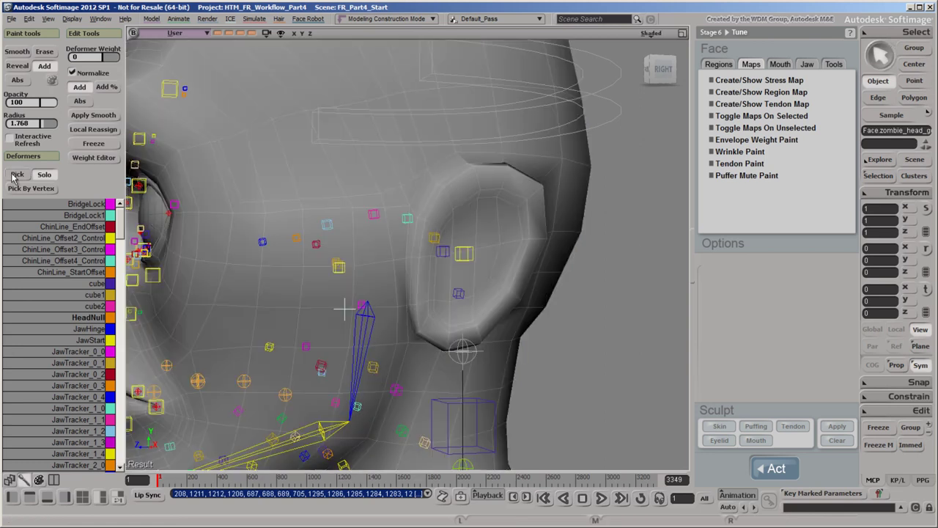
click(445, 257)
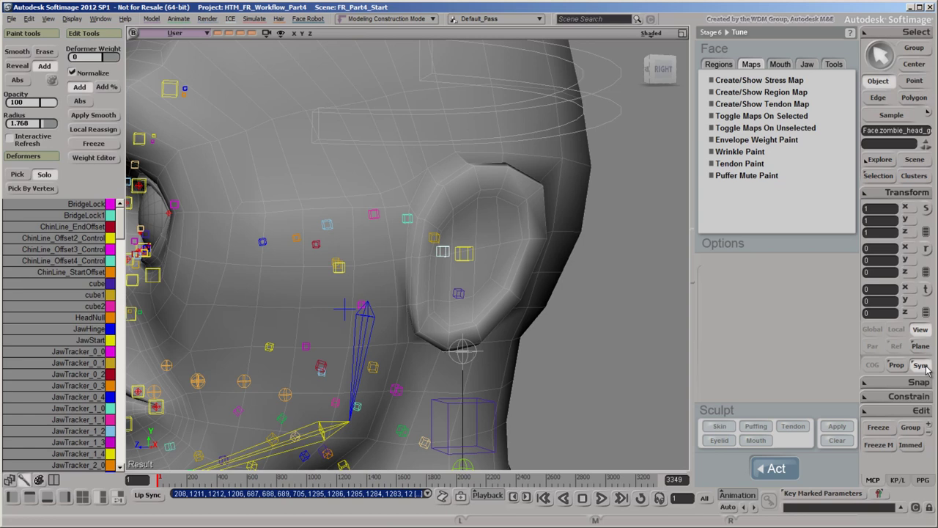
key(w)
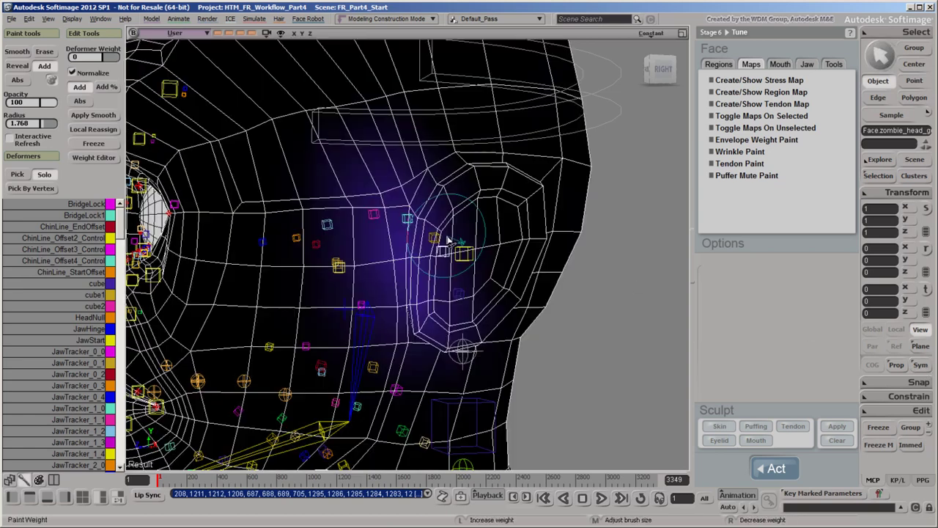
mouse_move(447, 241)
mouse_down()
mouse_move(511, 257)
mouse_move(505, 266)
mouse_move(488, 208)
mouse_move(311, 198)
mouse_up()
key(o)
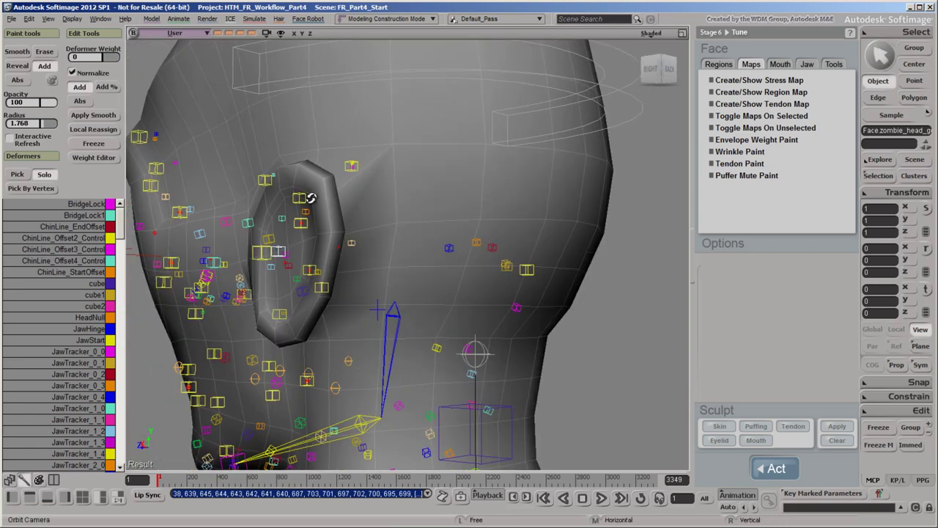
key(o)
mouse_move(293, 310)
mouse_down()
mouse_move(303, 286)
mouse_move(465, 205)
mouse_move(446, 193)
mouse_move(469, 205)
mouse_move(473, 231)
mouse_up()
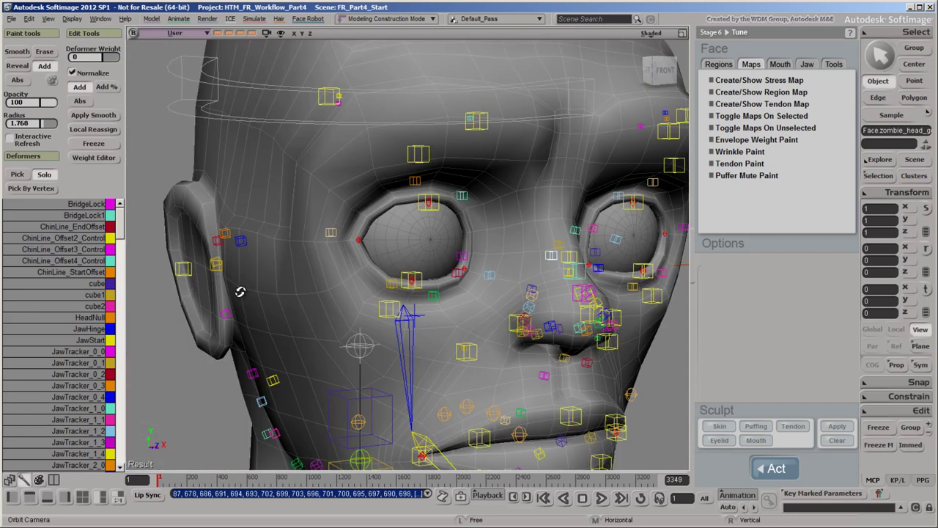
Pick the gold deformer at the ear on the LEFT view side and paint its weight over the whole ear.
drag(239, 291, 326, 283)
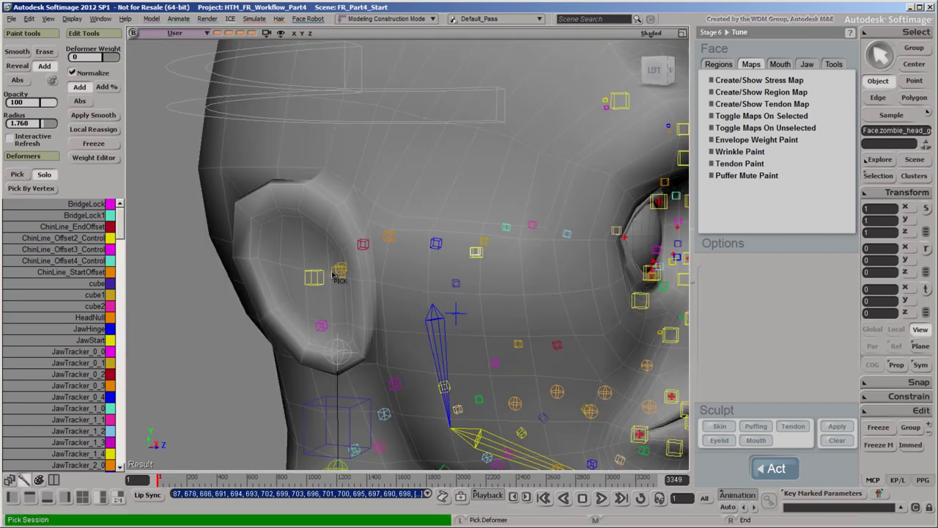
click(333, 275)
mouse_move(268, 258)
mouse_down()
mouse_move(303, 237)
mouse_move(295, 221)
mouse_move(325, 340)
mouse_move(373, 330)
mouse_up()
key(o)
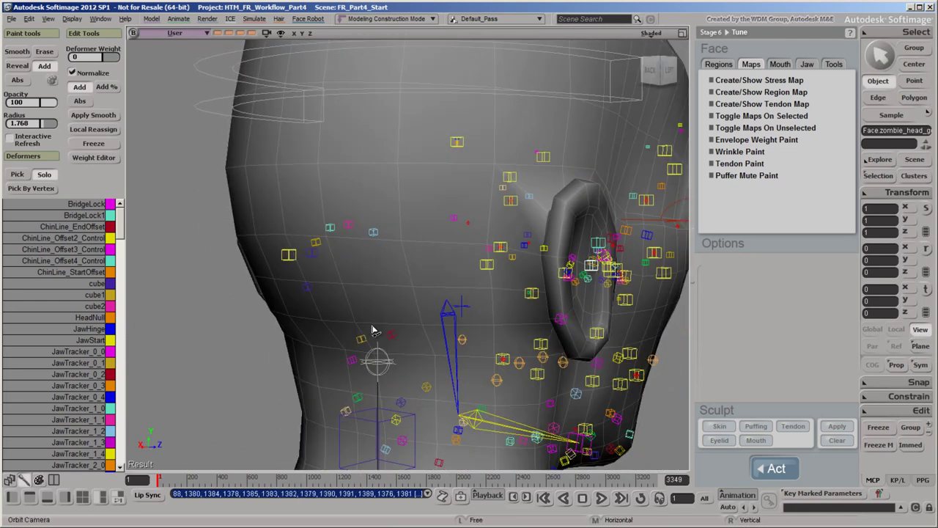
mouse_move(591, 264)
mouse_down()
mouse_move(584, 218)
mouse_move(567, 303)
mouse_move(576, 299)
mouse_up()
key(o)
drag(609, 326, 440, 300)
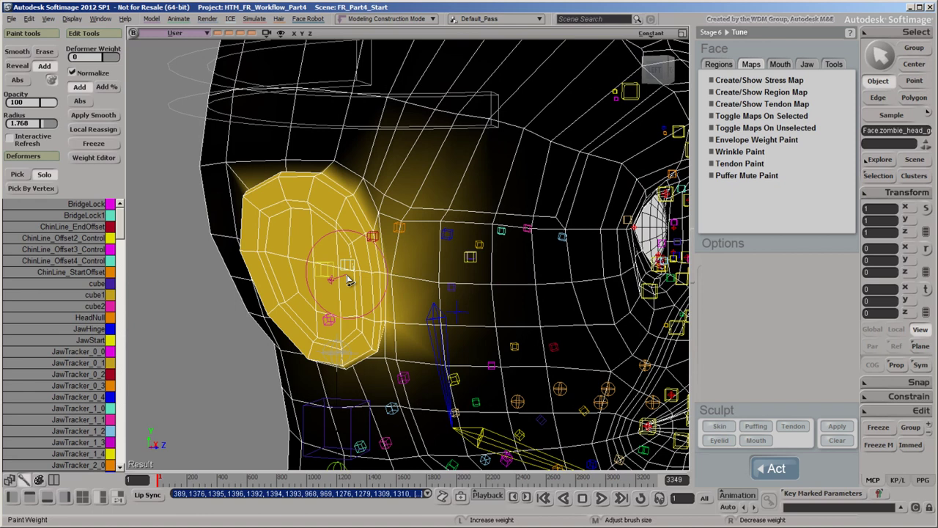
mouse_move(358, 285)
shift+mouse_down()
mouse_move(377, 293)
mouse_move(396, 344)
mouse_move(363, 307)
shift+mouse_up()
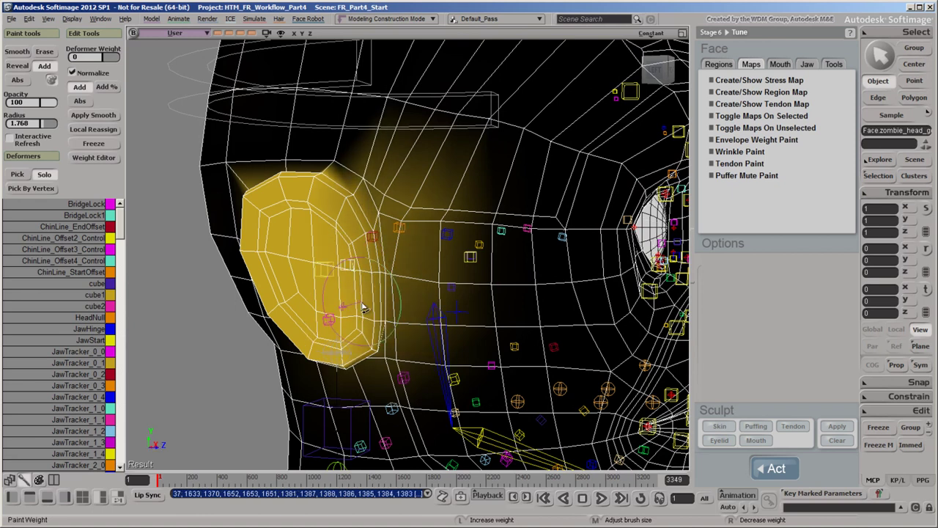
Try moving the nose tip control slightly from the front view to test the deformation, and undo the move.
click(228, 33)
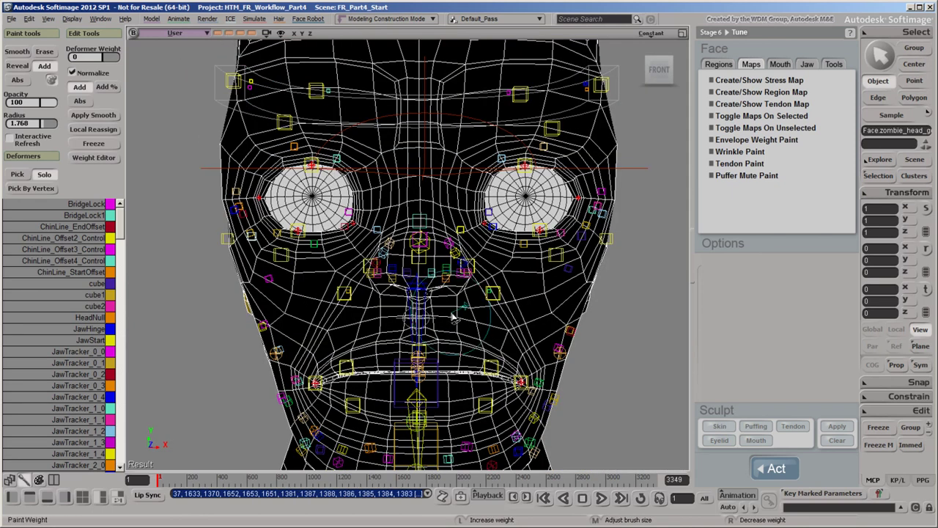
scroll(452, 316, up, 5)
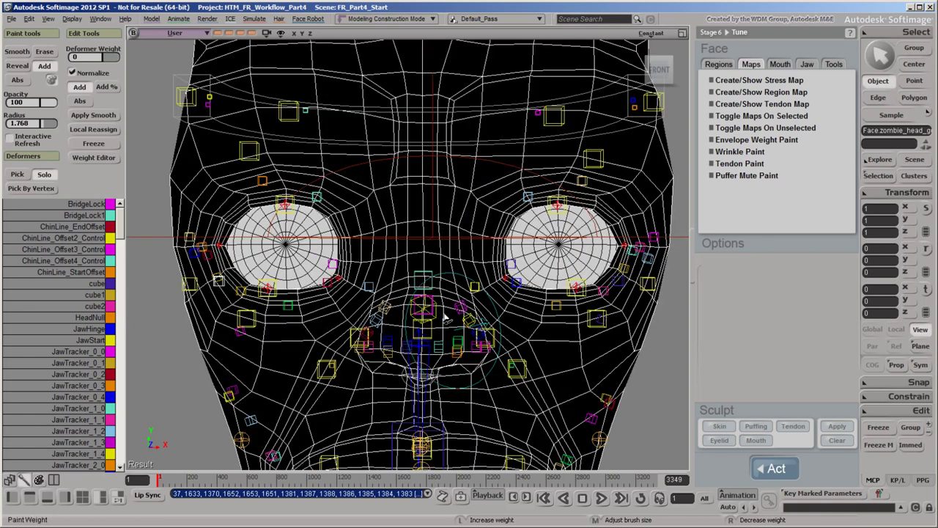
key(space)
click(433, 341)
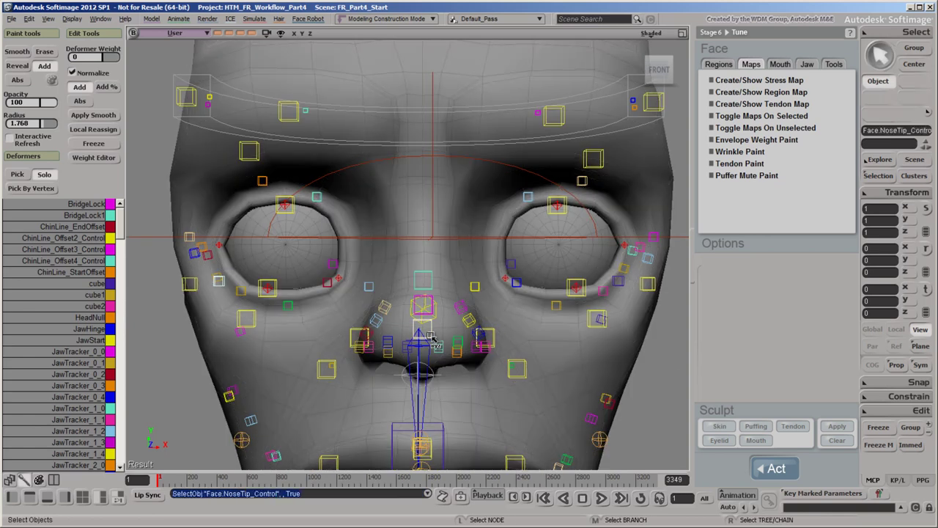
key(v)
mouse_move(455, 333)
mouse_down()
mouse_move(489, 331)
mouse_move(406, 331)
mouse_move(459, 334)
mouse_up()
key(ctrl+z)
key(ctrl+z)
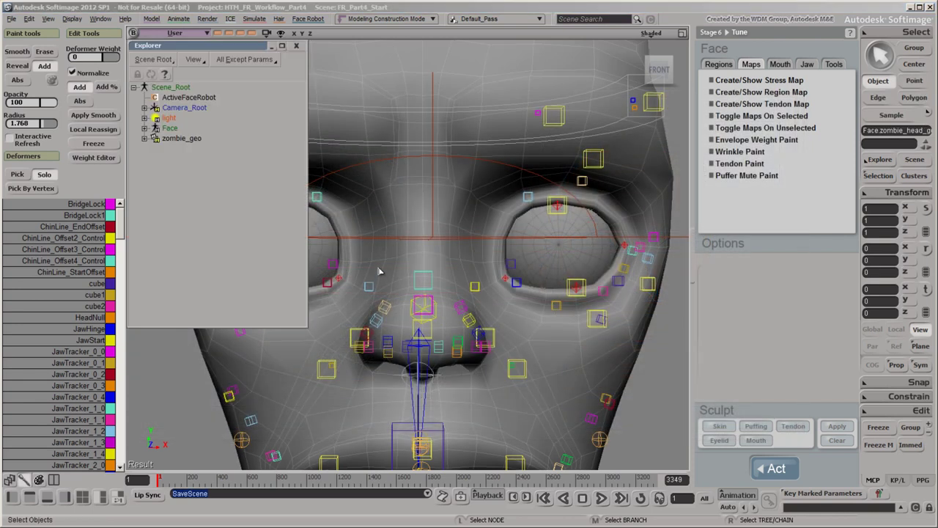
Locate zombie_head_geo in the Explorer, expand its Polygon Mesh and mute its Envelope Operator.
click(379, 271)
key(f)
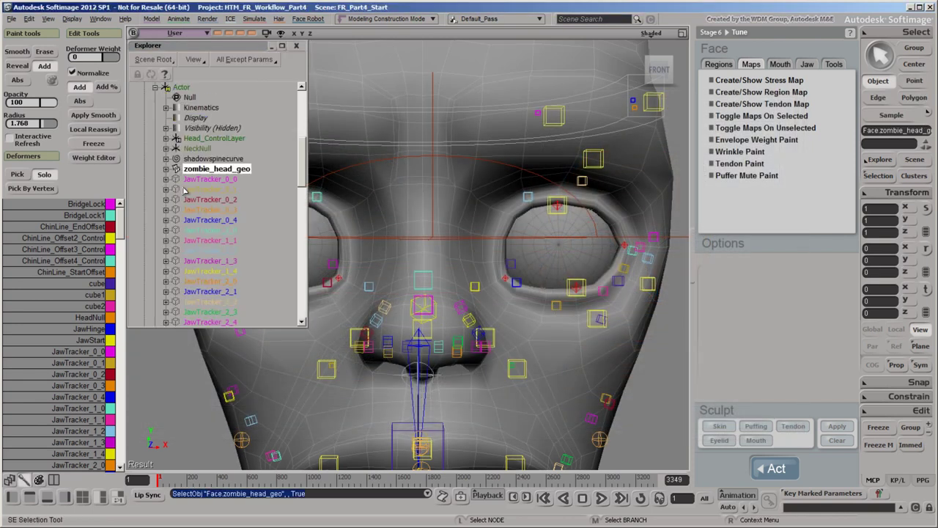
click(166, 169)
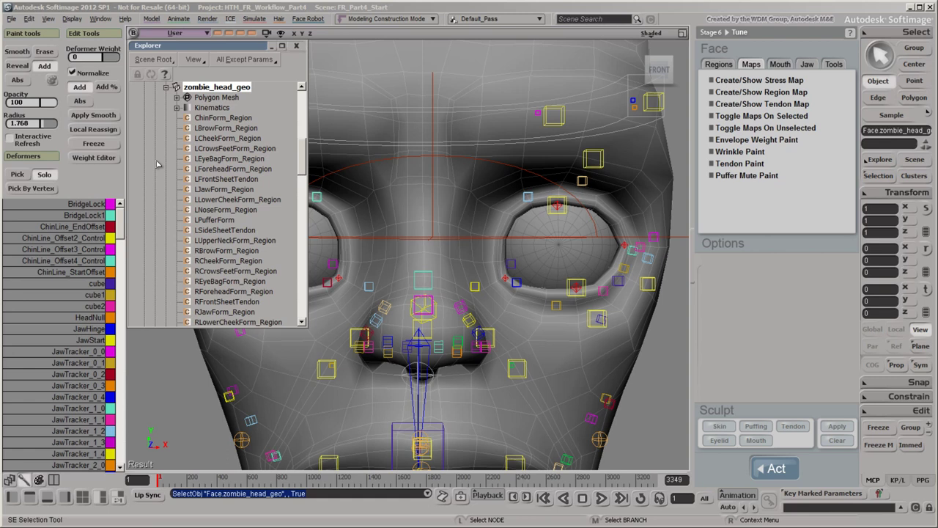
click(177, 97)
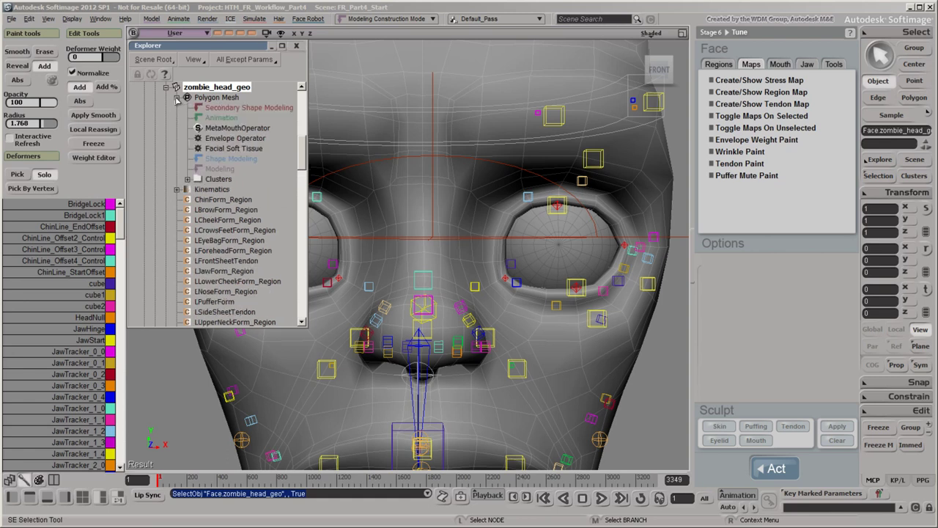
click(197, 138)
click(485, 87)
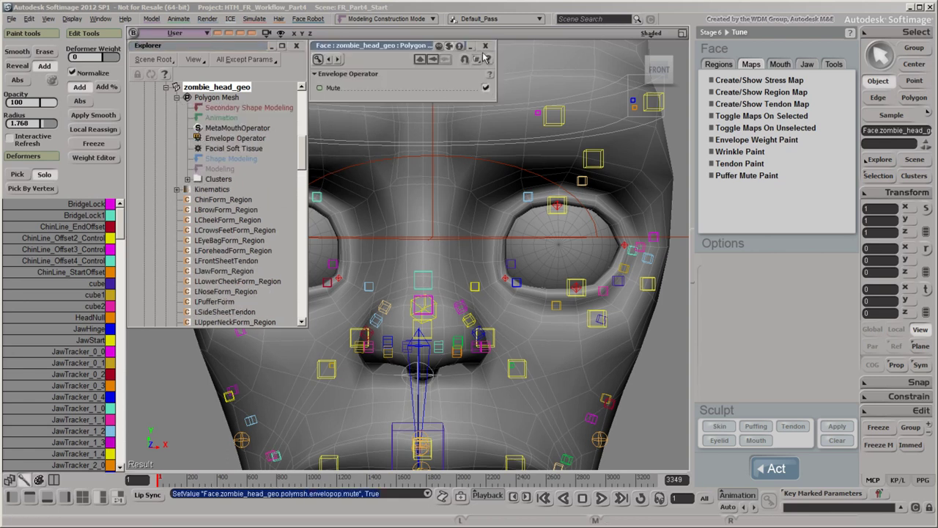
click(488, 47)
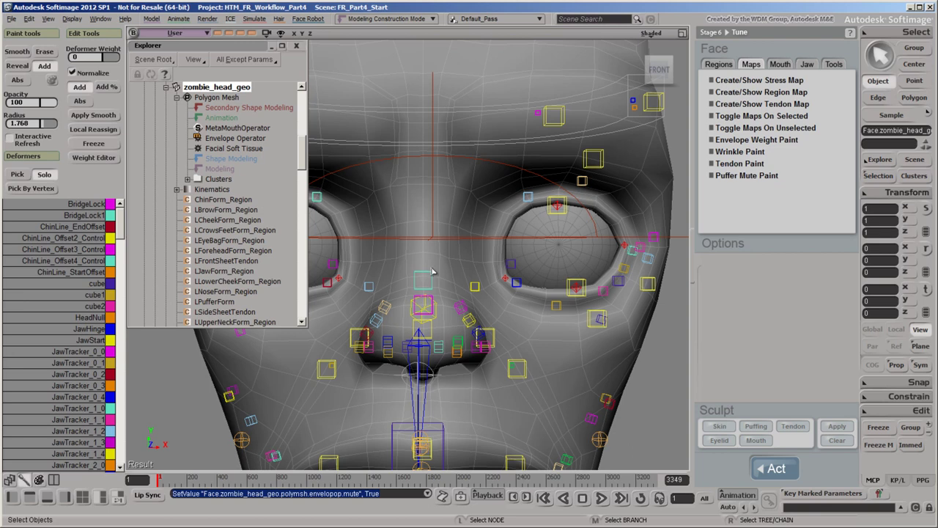
Move the BridgeLock1, BridgeLock and NosePivot deformers up along the nose bridge in the front view.
drag(432, 272, 432, 187)
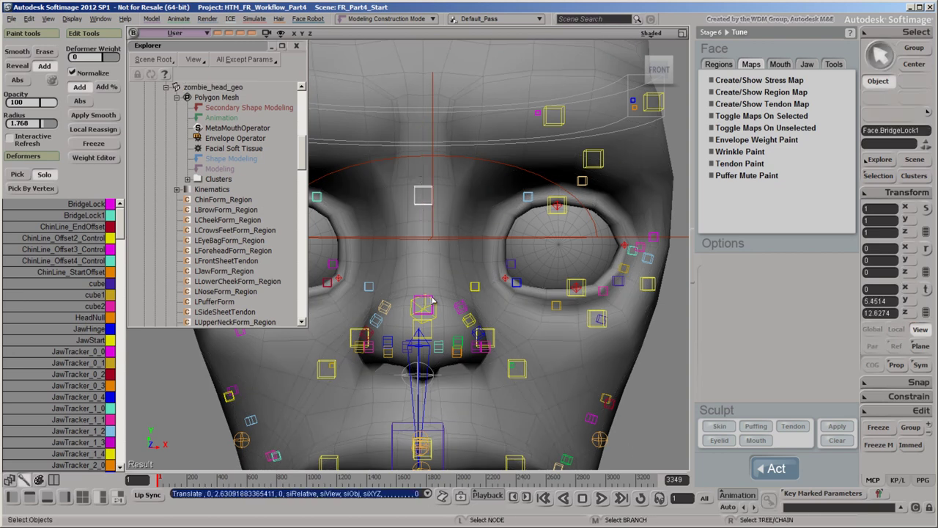
click(432, 298)
key(v)
drag(430, 297, 428, 238)
key(space)
click(430, 307)
key(v)
drag(418, 288, 418, 256)
key(space)
In the side view, move NosePivot, BridgeLock and BridgeLock1 back so they sit against the nose bridge surface.
click(229, 33)
key(v)
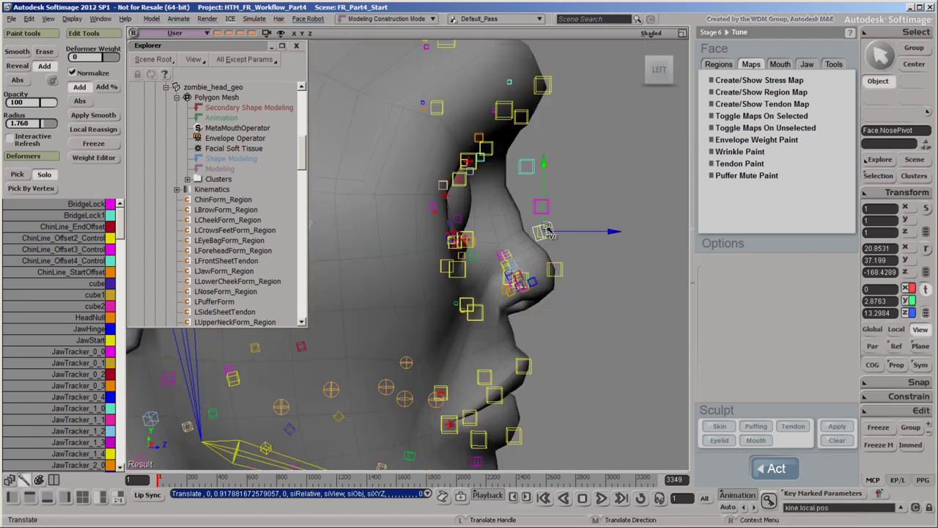
drag(593, 234, 542, 211)
key(space)
click(542, 207)
key(space)
click(527, 169)
drag(558, 169, 539, 174)
key(space)
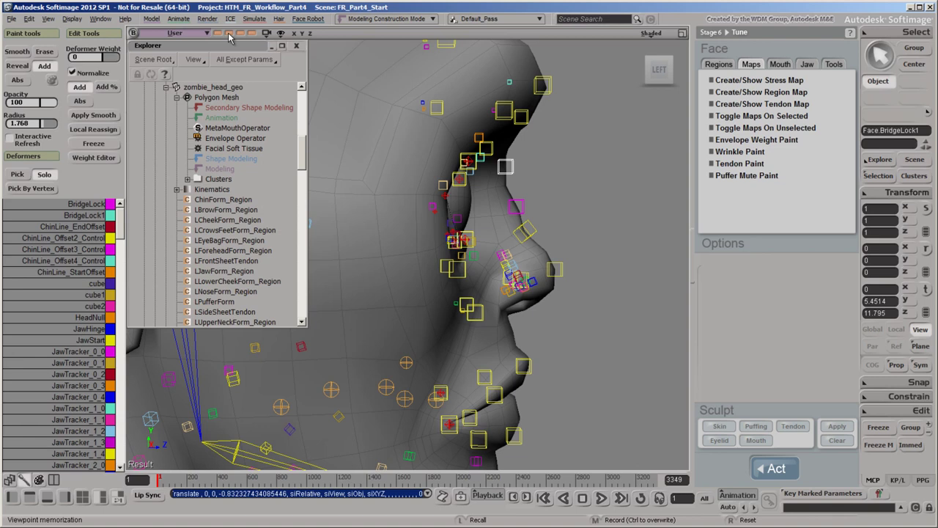
Select BridgeLock1, BridgeLock and NosePivot together in the front view and set their envelope reference poses.
key(f)
ctrl+click(425, 197)
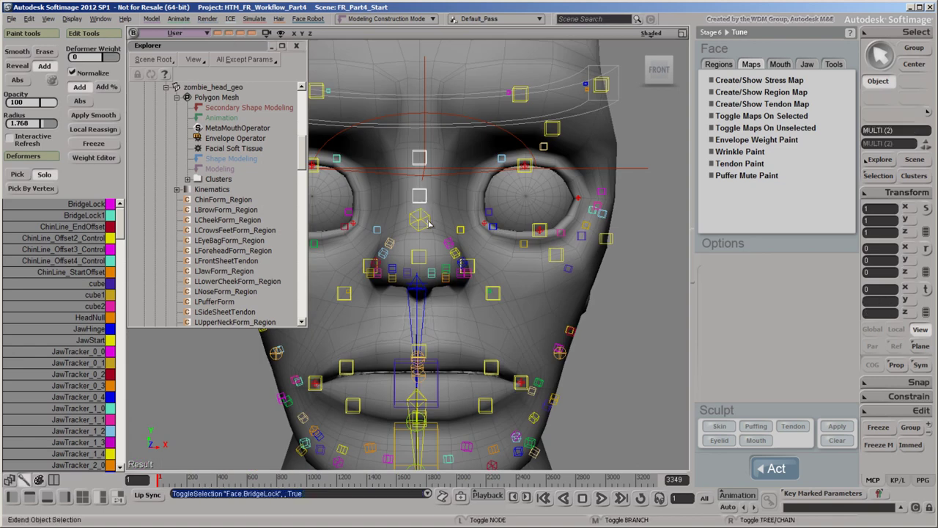
ctrl+click(420, 219)
click(178, 19)
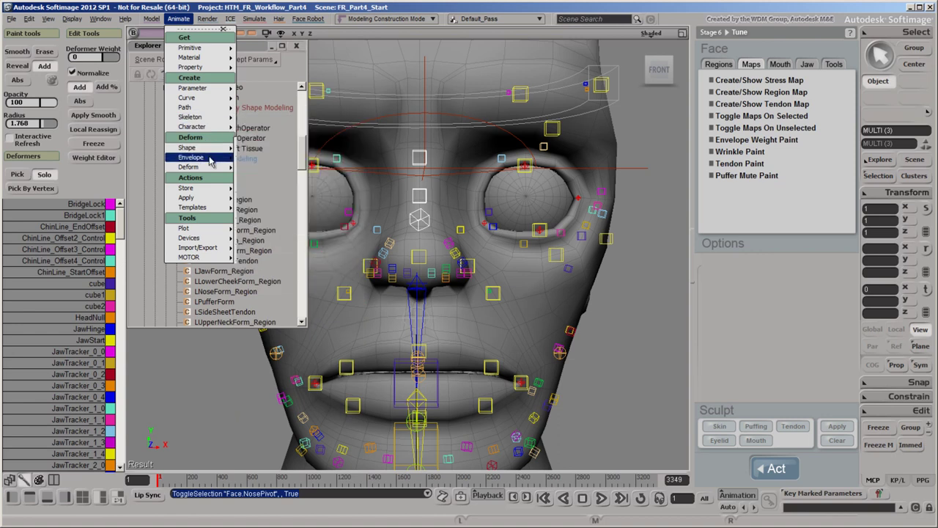
mouse_move(211, 158)
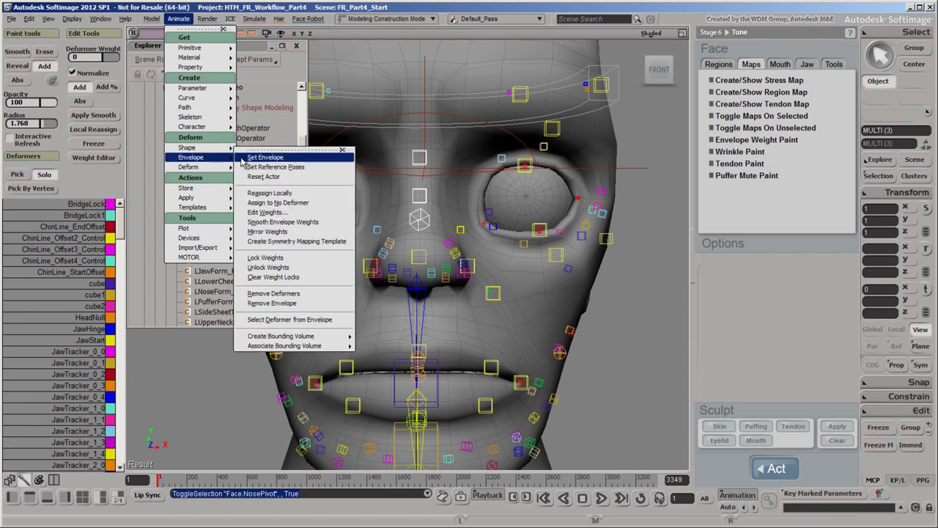
click(320, 171)
Unmute the Envelope Operator of zombie_head_geo, close the Explorer and clear the selection.
right_click(200, 141)
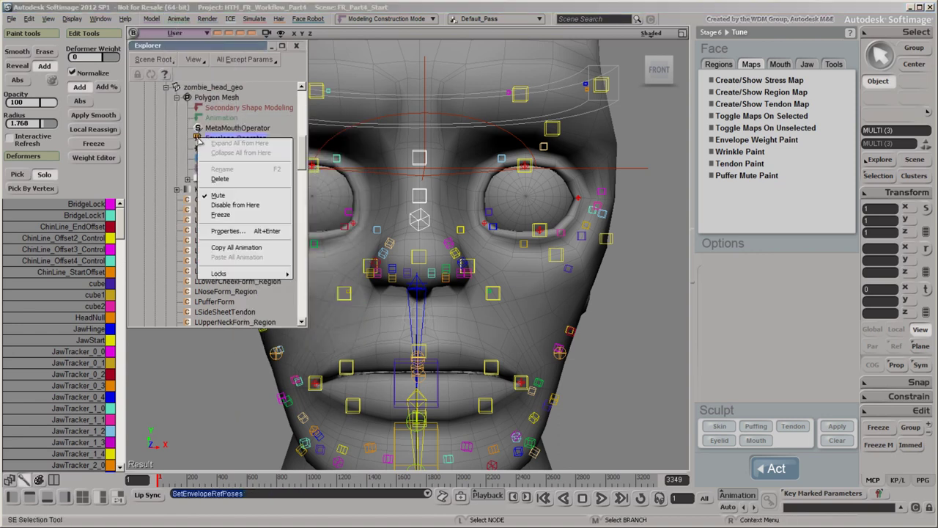
click(238, 196)
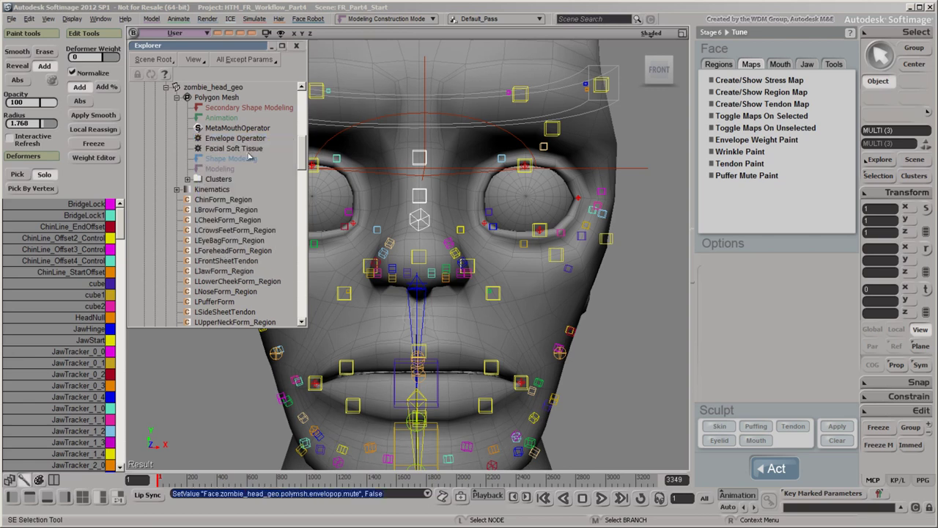
click(296, 45)
click(200, 126)
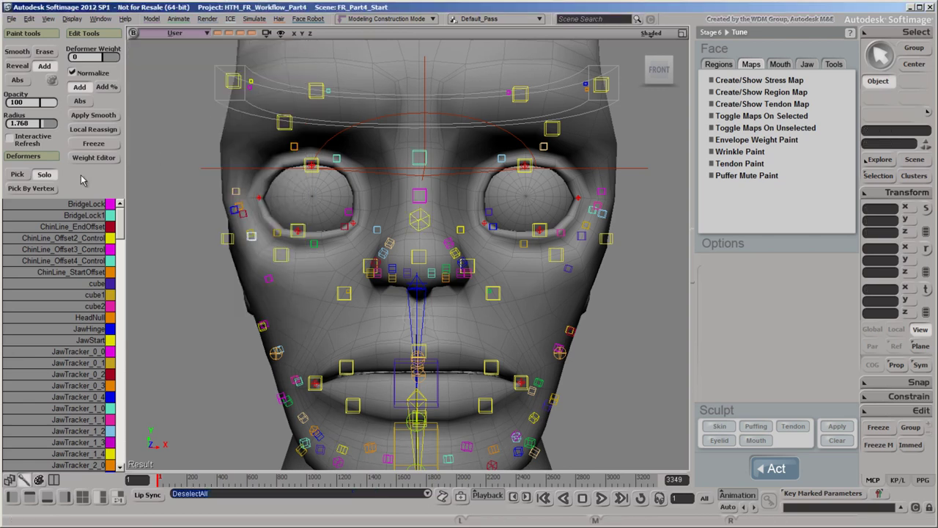
Pick the NosePivot deformer and reduce its envelope weight over the upper nose bridge with a brush radius of 0.884.
click(21, 175)
click(18, 175)
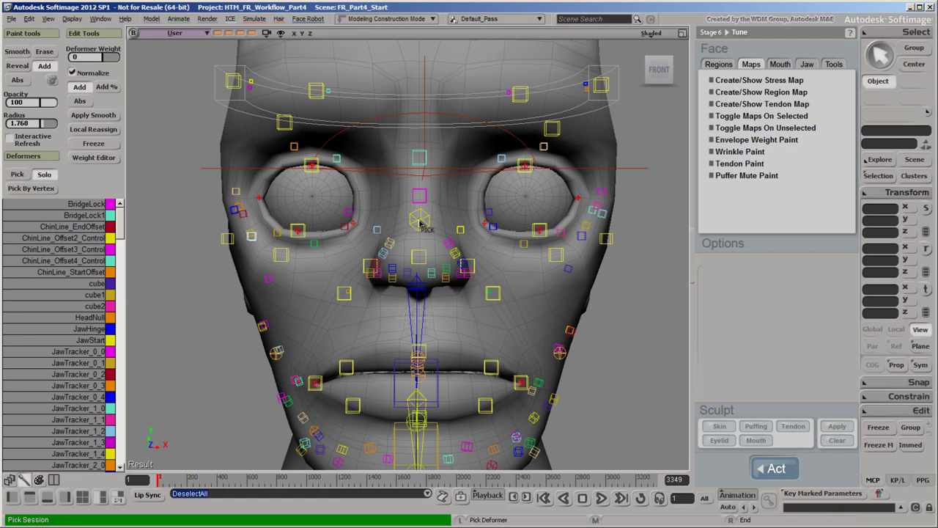
click(420, 221)
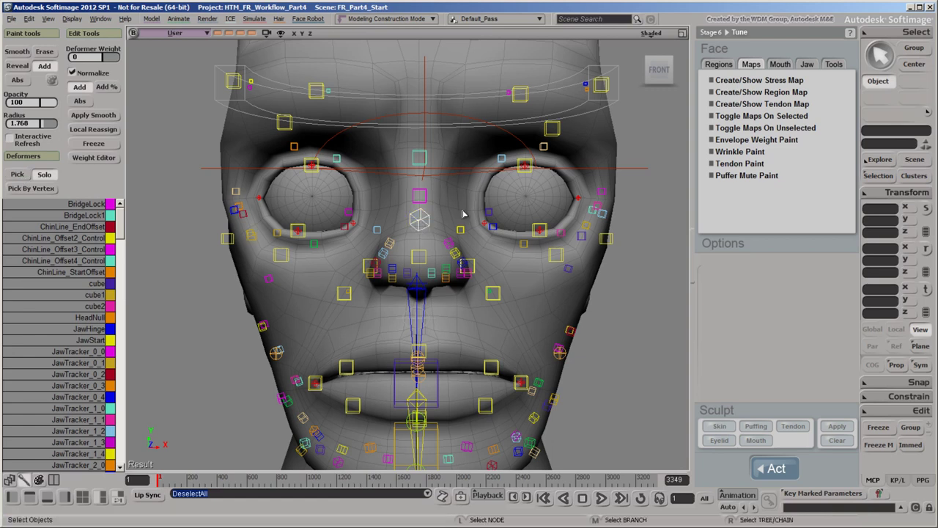
click(725, 141)
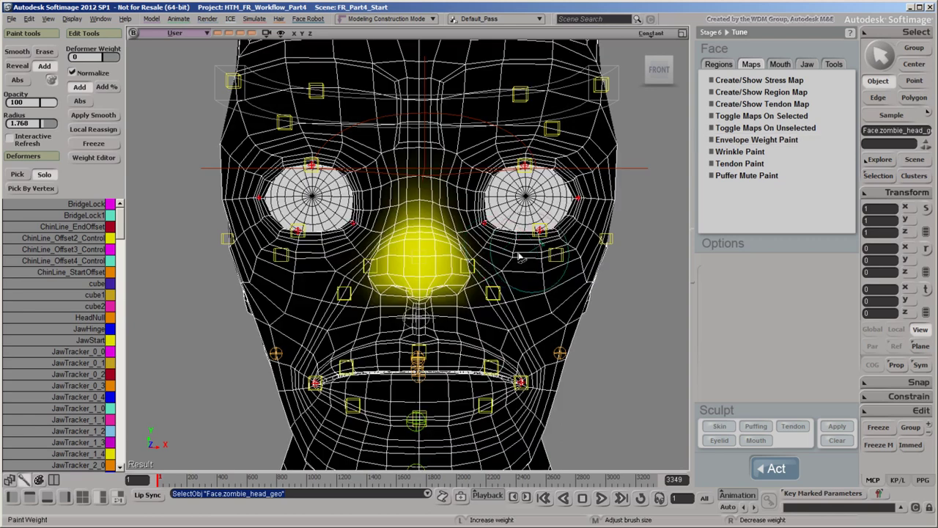
mouse_move(429, 211)
right_down()
mouse_move(460, 223)
mouse_move(424, 233)
right_up()
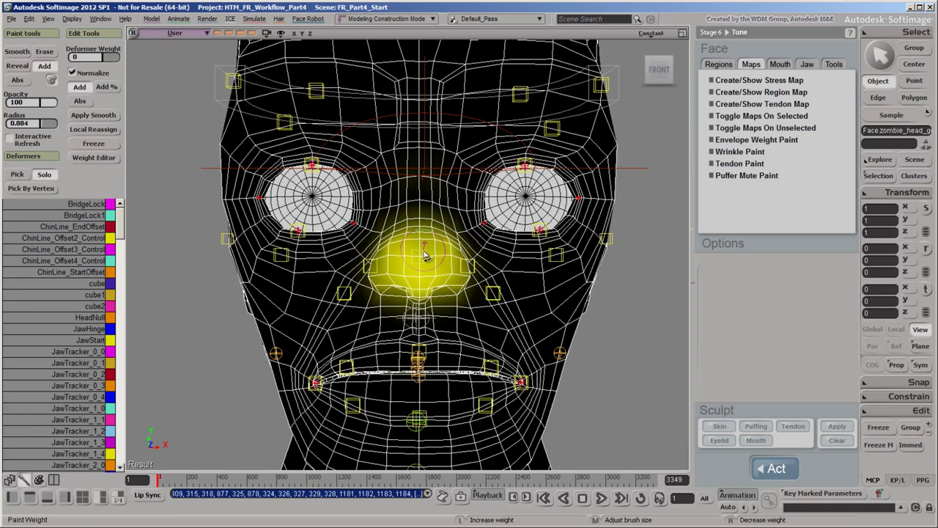
Try moving the nose tip control slightly to test the repainted weights, and undo the move.
key(space)
click(419, 258)
key(v)
mouse_move(432, 263)
mouse_down()
mouse_move(459, 262)
mouse_move(434, 271)
mouse_up()
key(ctrl+z)
Locate Nose under the Face model in the Explorer, toggle its visibility on and off again, and close the Explorer.
key(8)
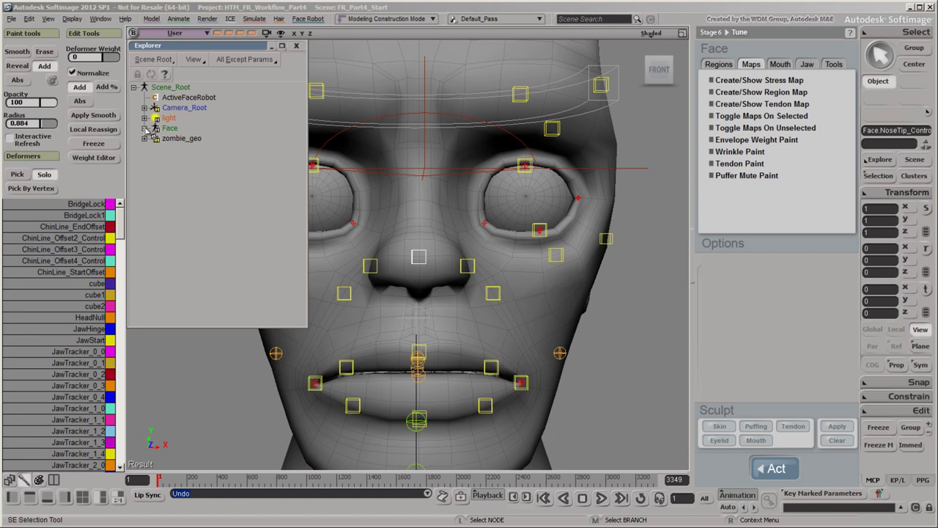
click(146, 129)
drag(307, 199, 309, 256)
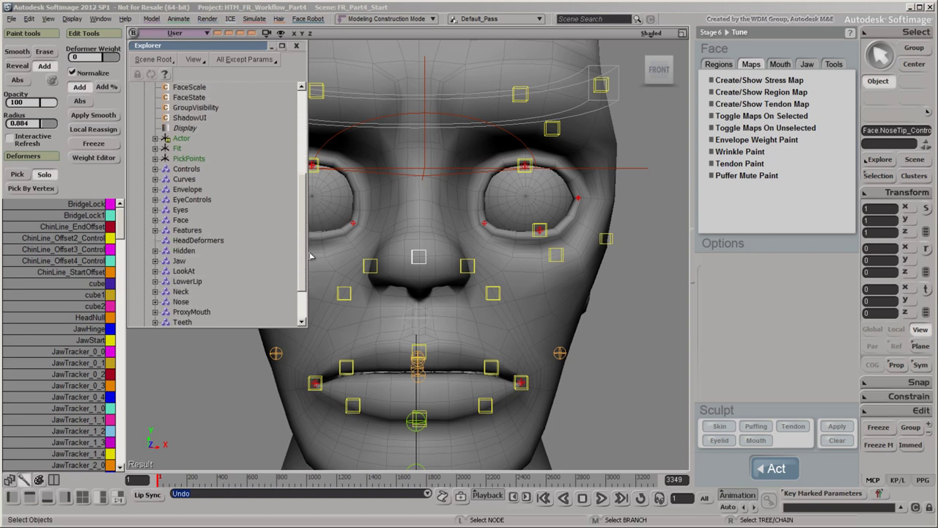
click(187, 304)
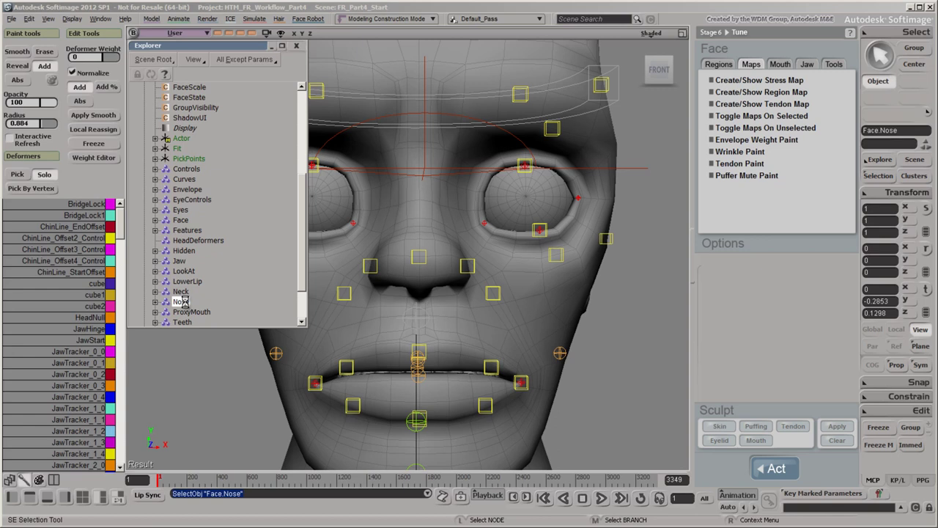
key(h)
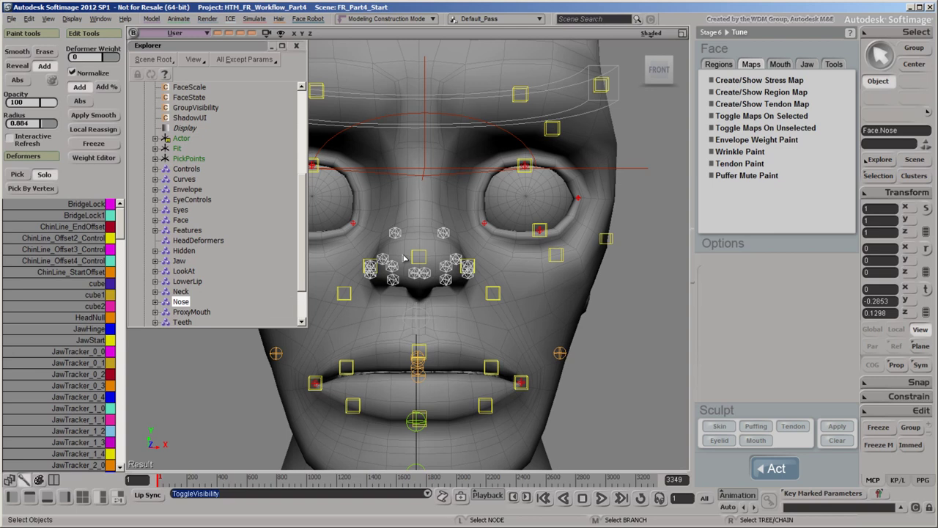
key(h)
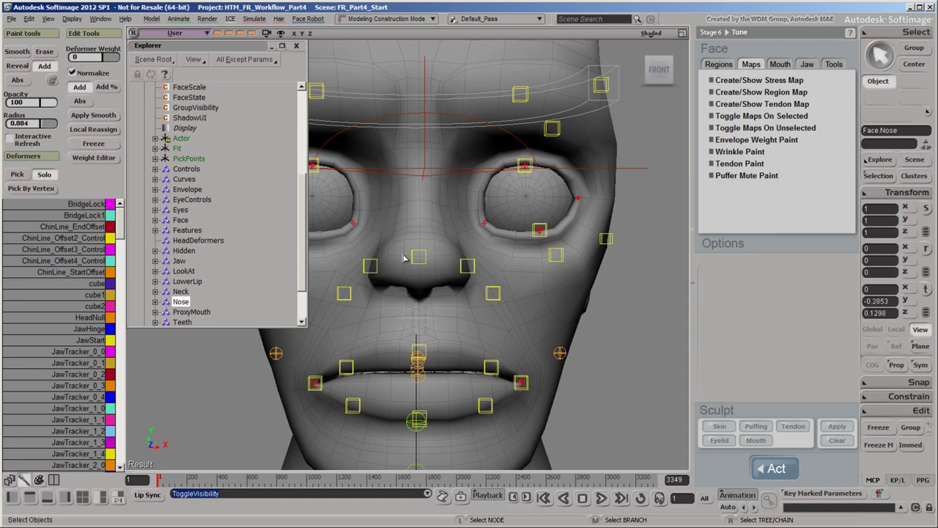
click(296, 45)
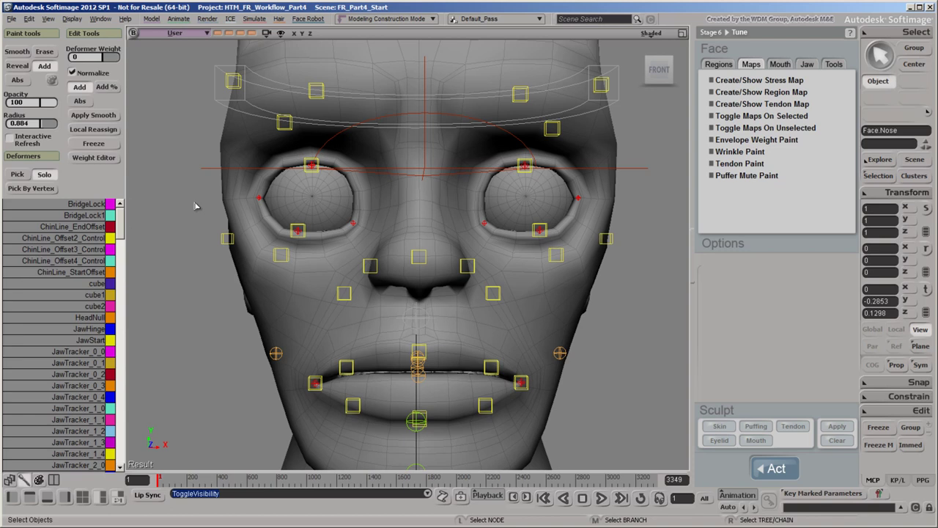
Return from the weight paint tools to the Model toolset and display the facial Regions map.
click(10, 481)
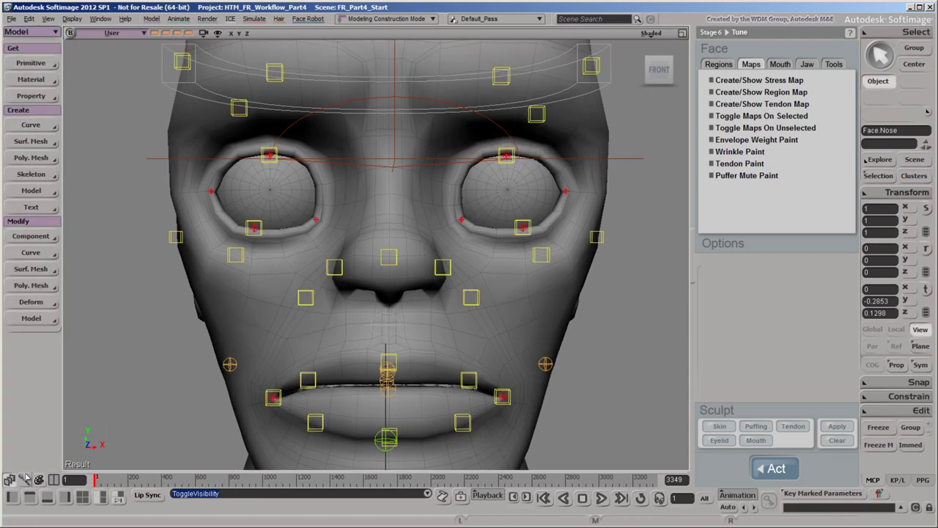
click(24, 479)
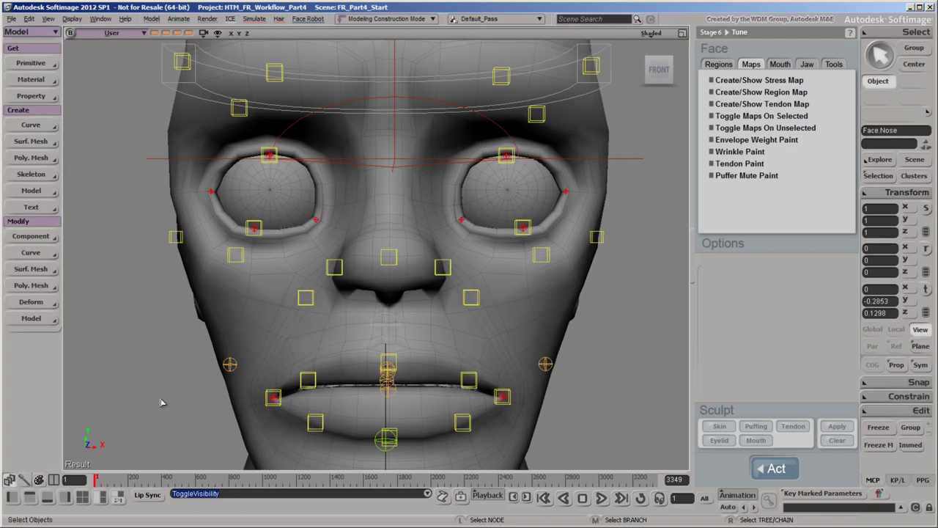
scroll(648, 283, down, 2)
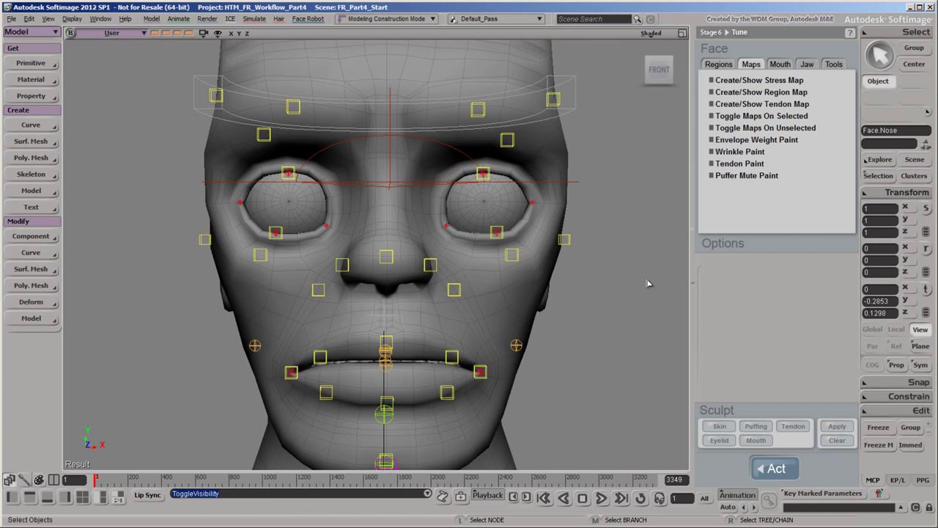
click(717, 66)
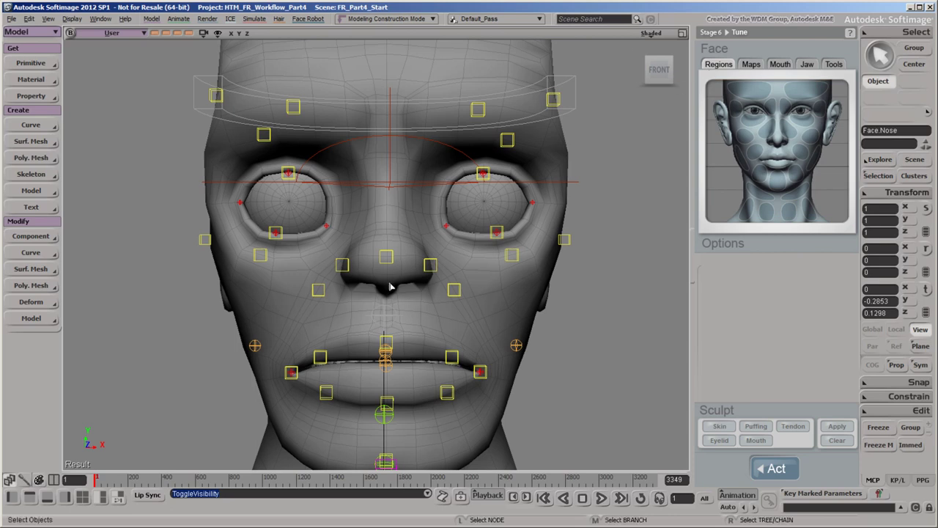
Try moving the RNostrilBase control slightly to test the region's deformation, and undo the move.
click(319, 291)
key(v)
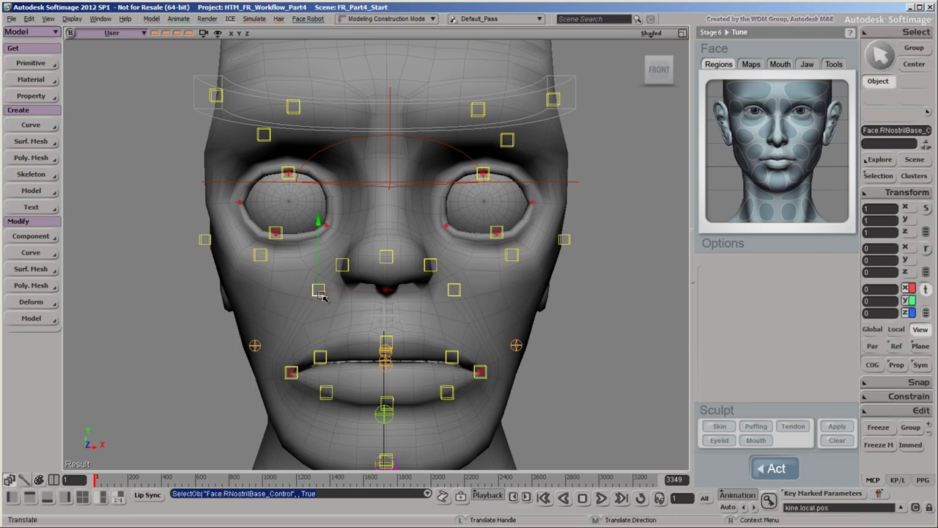
mouse_move(320, 277)
mouse_down()
mouse_move(320, 311)
mouse_move(321, 253)
mouse_move(320, 315)
mouse_move(327, 278)
mouse_up()
key(ctrl+z)
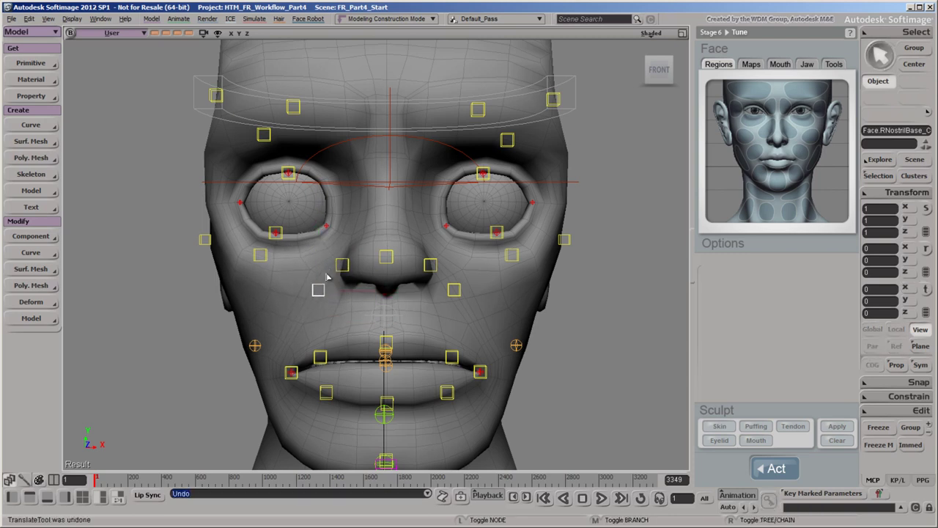
Try moving the LEyebrowMid control to test the brow deformation, undo the move and clear the selection.
click(477, 112)
key(v)
drag(477, 82, 436, 75)
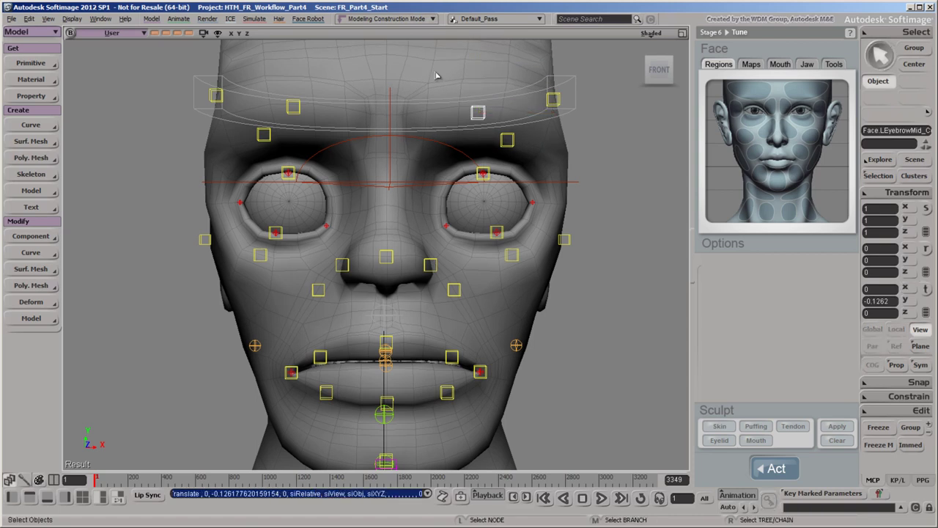
key(ctrl+z)
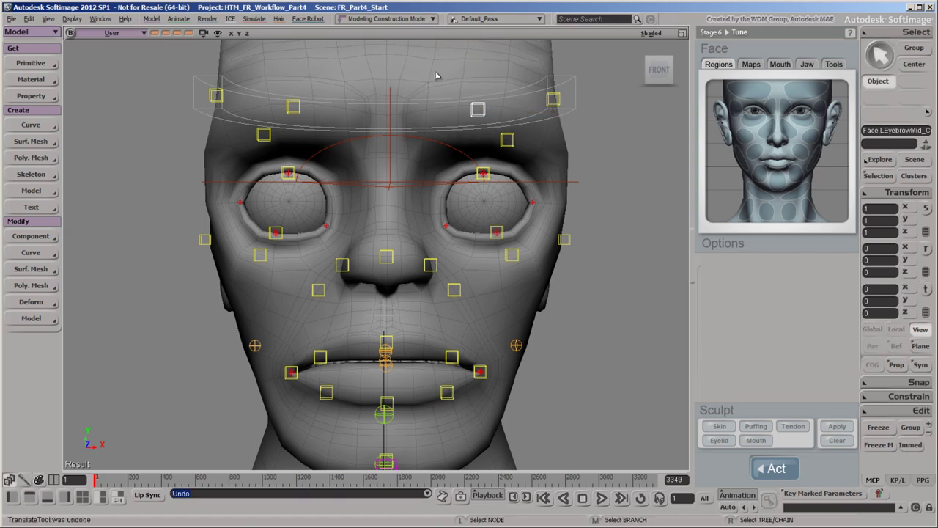
click(623, 184)
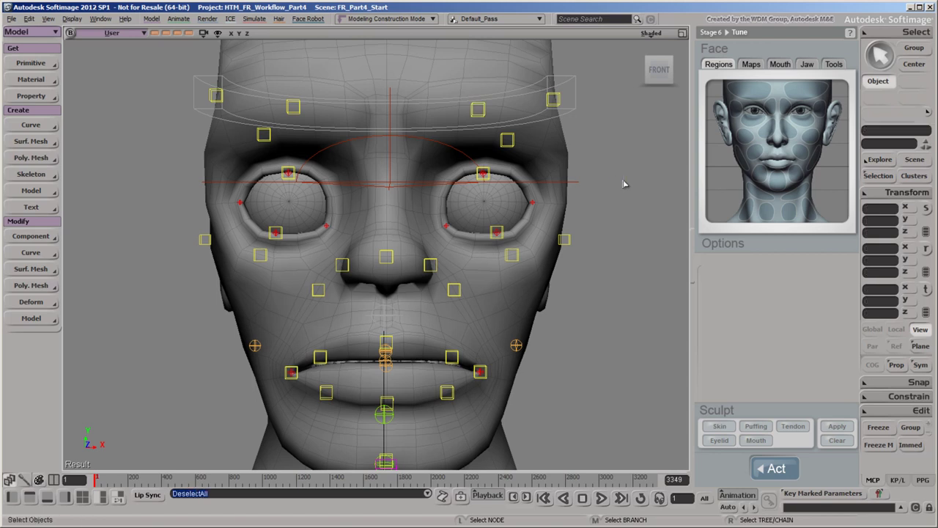
Bring up the RBrowForm_Region falloff options and go to frame 1950.
click(772, 110)
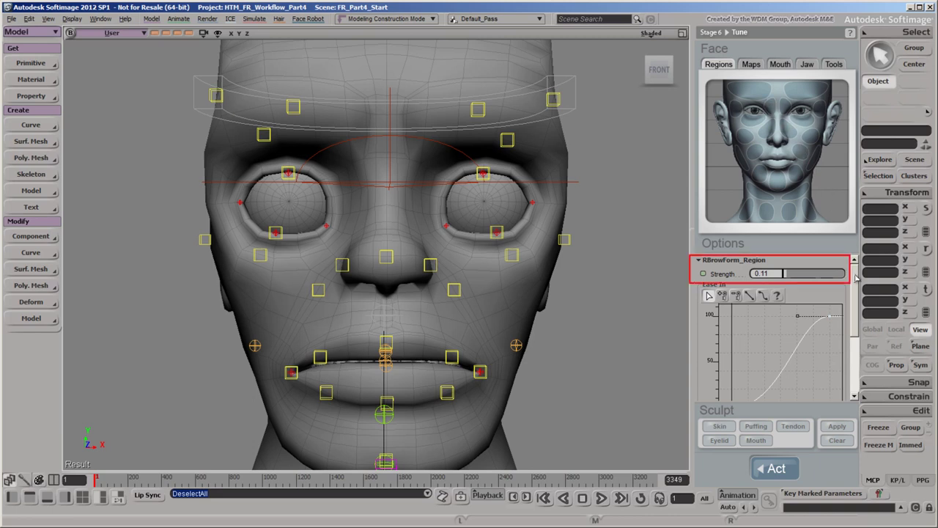
drag(856, 277, 861, 334)
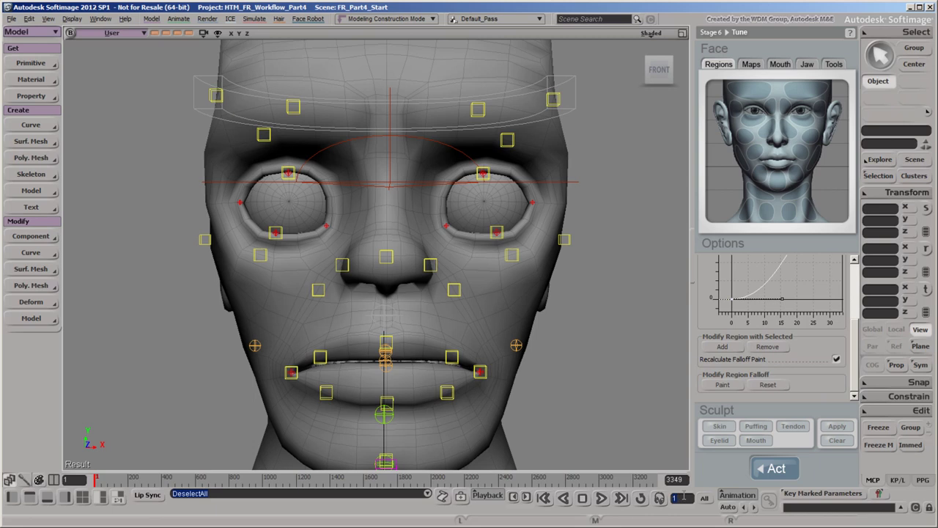
text(0)
key(Return)
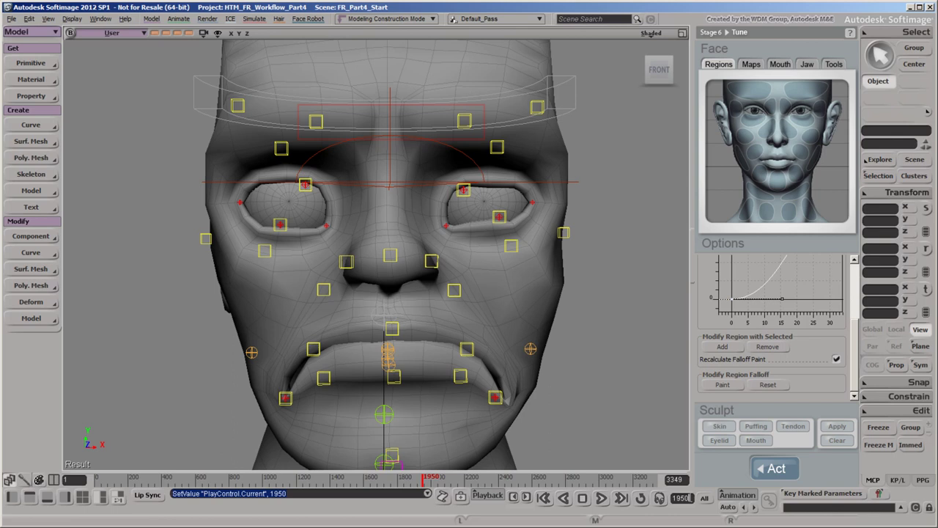
Paint the RBrowForm_Region falloff, erasing weight over the nose bridge and forehead centre, rebuilding it above the inner brow, and finish painting.
click(734, 386)
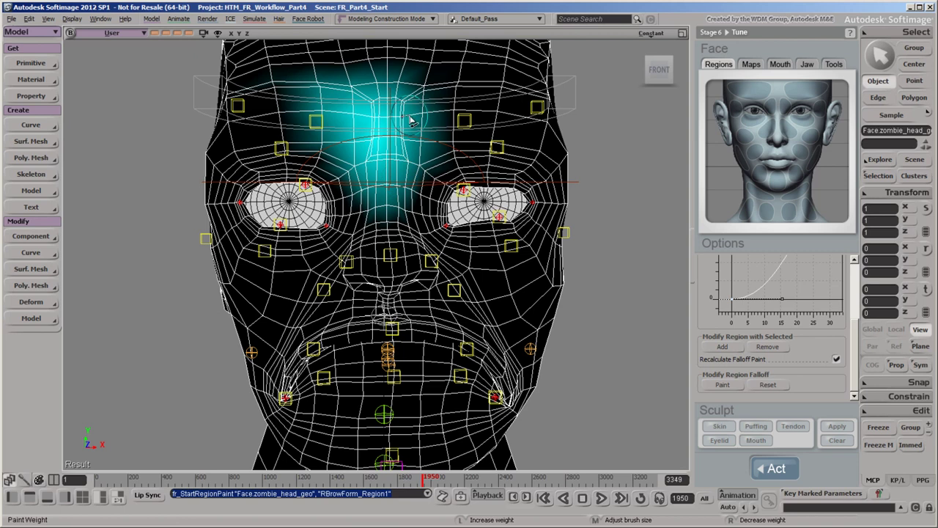
mouse_move(413, 120)
right_down()
mouse_move(354, 78)
mouse_move(398, 205)
mouse_move(409, 186)
mouse_move(380, 80)
mouse_move(367, 74)
mouse_move(420, 143)
mouse_move(344, 180)
mouse_move(364, 185)
right_up()
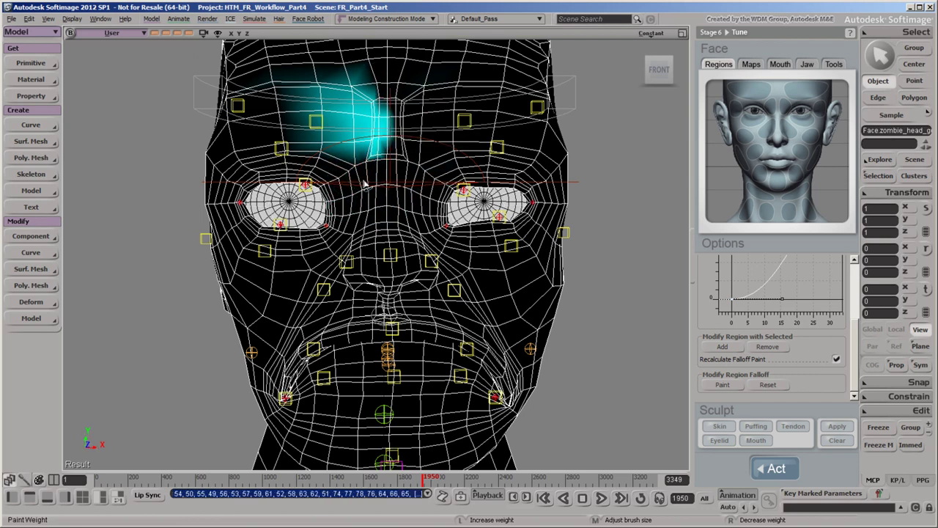
mouse_move(364, 185)
mouse_down()
mouse_move(326, 165)
mouse_move(381, 147)
mouse_move(337, 82)
mouse_move(329, 144)
mouse_move(399, 169)
mouse_up()
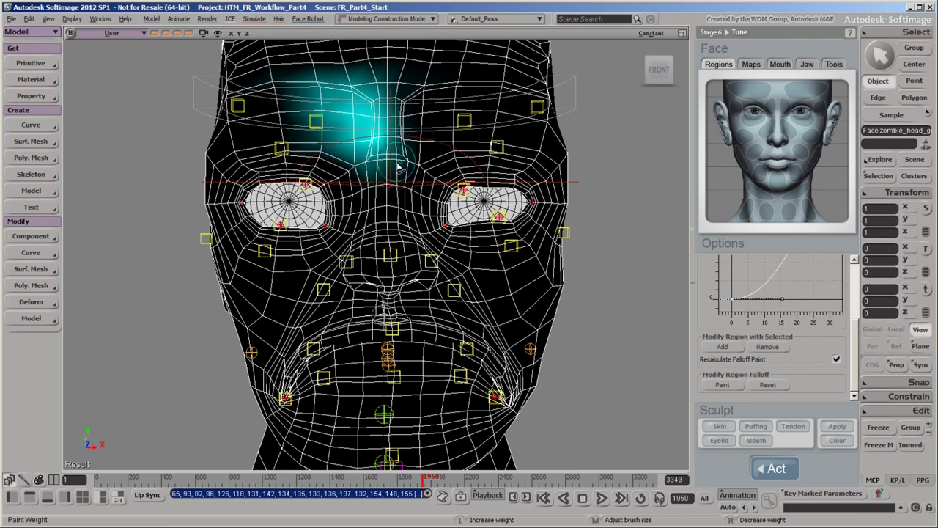
mouse_move(400, 168)
mouse_down()
mouse_move(394, 159)
mouse_move(460, 169)
mouse_up()
mouse_move(396, 165)
right_down()
mouse_move(350, 131)
mouse_move(306, 146)
mouse_move(364, 170)
mouse_move(360, 140)
right_up()
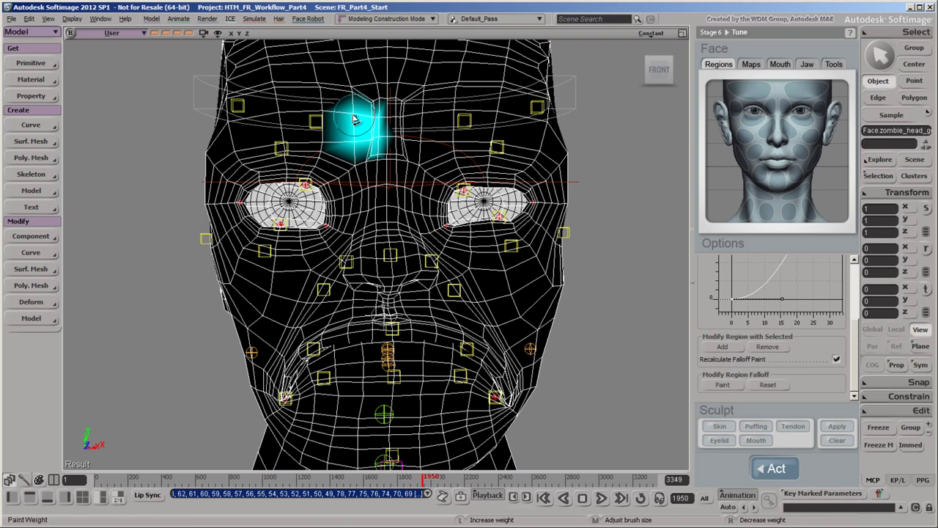
mouse_move(355, 119)
mouse_down()
mouse_move(335, 105)
mouse_move(306, 132)
mouse_move(369, 99)
mouse_move(356, 154)
mouse_move(354, 79)
mouse_move(318, 129)
mouse_up()
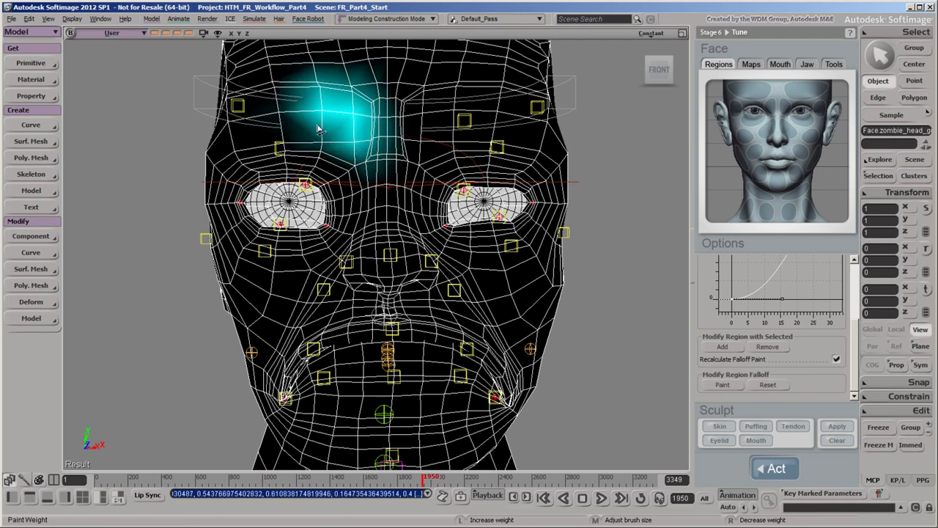
right_drag(318, 129, 367, 156)
key(space)
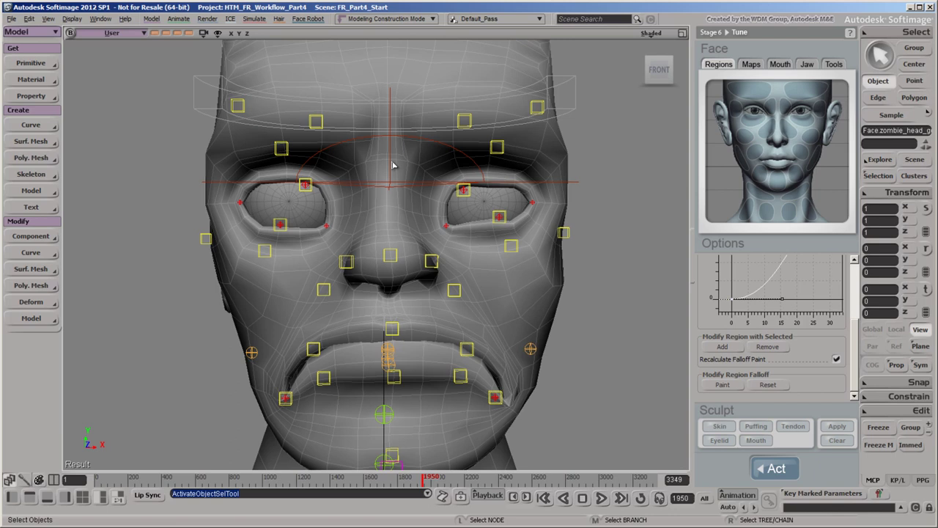
Set the RBrowForm_Region strength to 0.13 and bring its Ease In curve into view.
drag(854, 351, 852, 290)
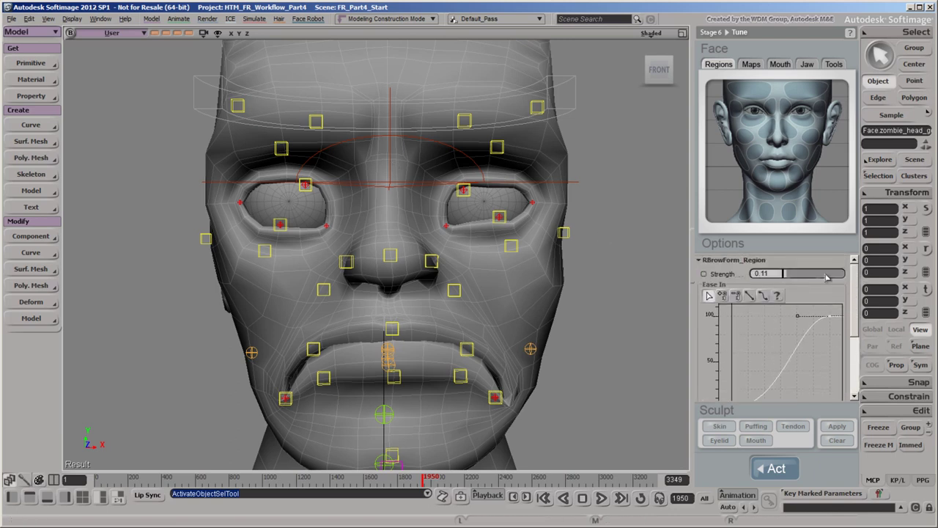
mouse_move(789, 279)
mouse_down()
mouse_move(847, 278)
mouse_move(789, 283)
mouse_up()
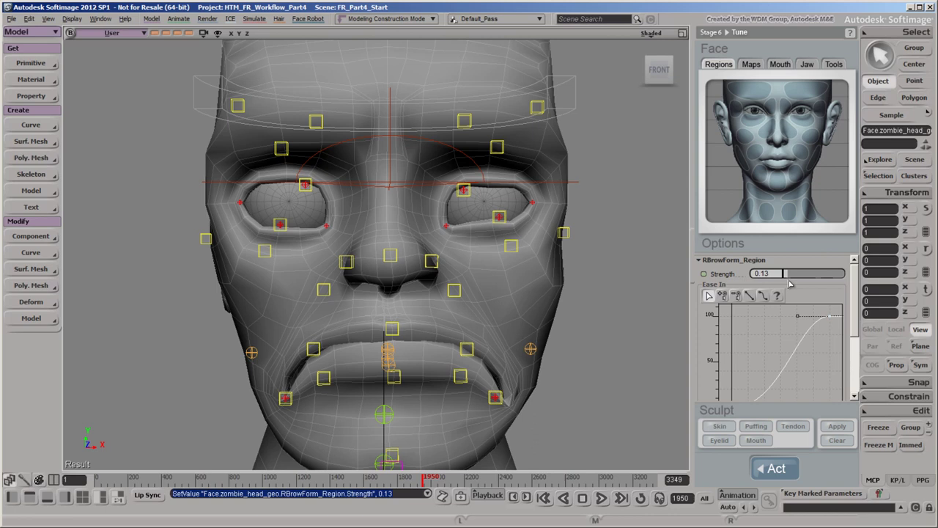
drag(855, 285, 859, 308)
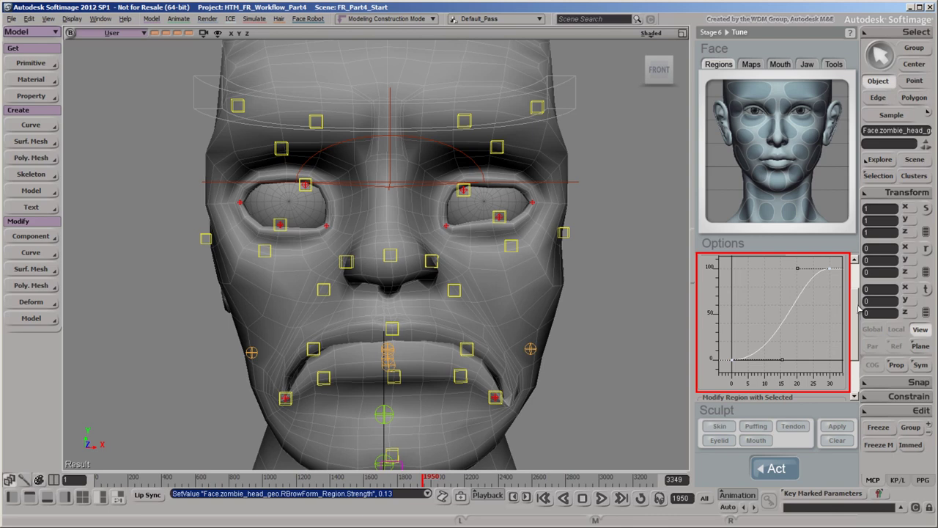
Try raising both EyebrowMid controls together to test the brow deformation, undo the move and clear the selection.
click(469, 124)
ctrl+click(320, 125)
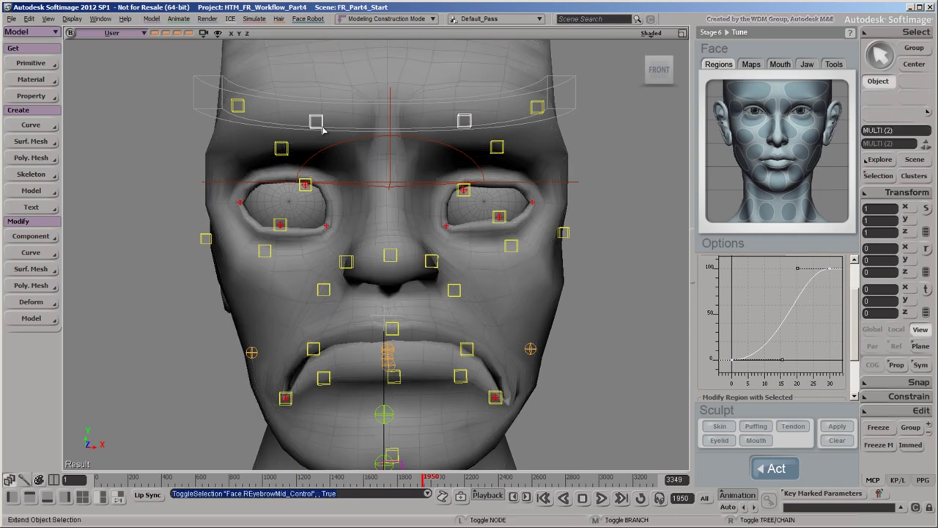
key(v)
mouse_move(383, 93)
mouse_down()
mouse_move(399, 253)
mouse_move(396, 2)
mouse_move(395, 195)
mouse_move(375, 37)
mouse_move(381, 79)
mouse_up()
key(ctrl+z)
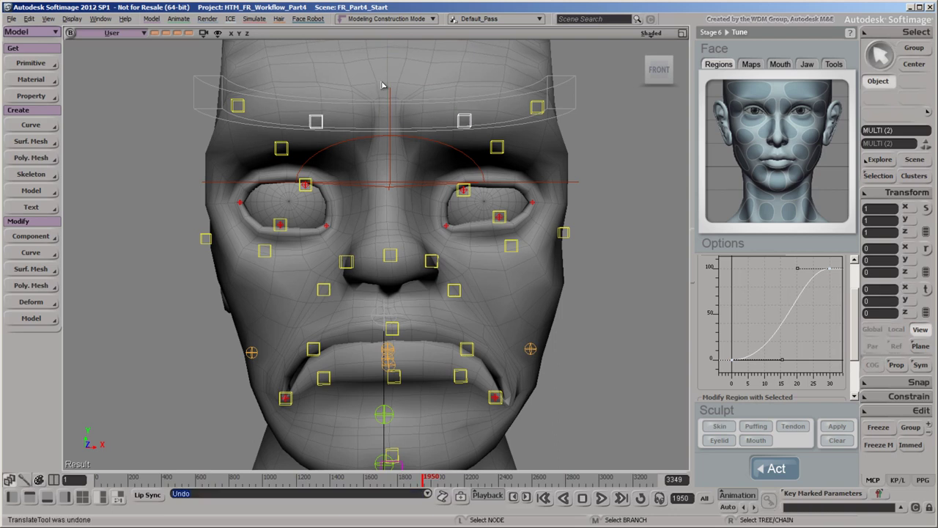
click(604, 178)
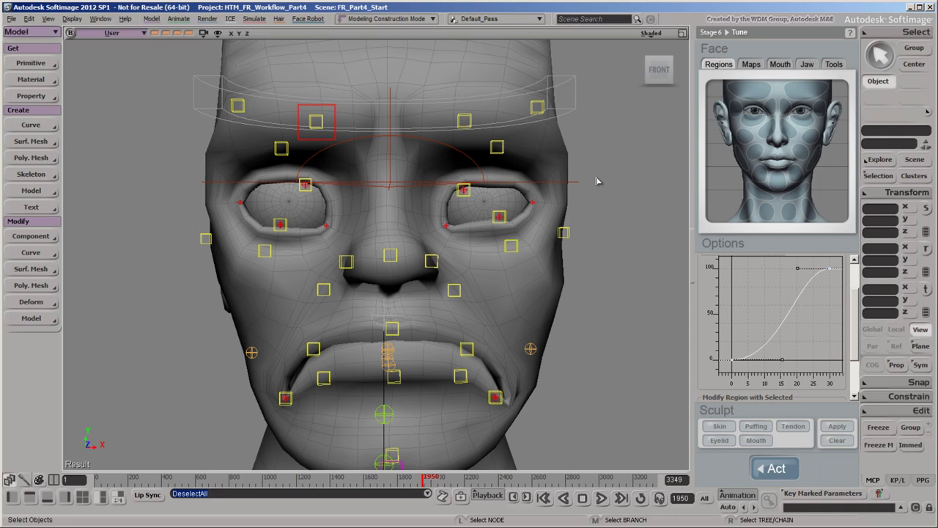
View the head in profile and raise the RBrowForm_Region strength to 2 and finally 3 to exaggerate the brow bulge.
key(z)
drag(497, 206, 500, 239)
key(o)
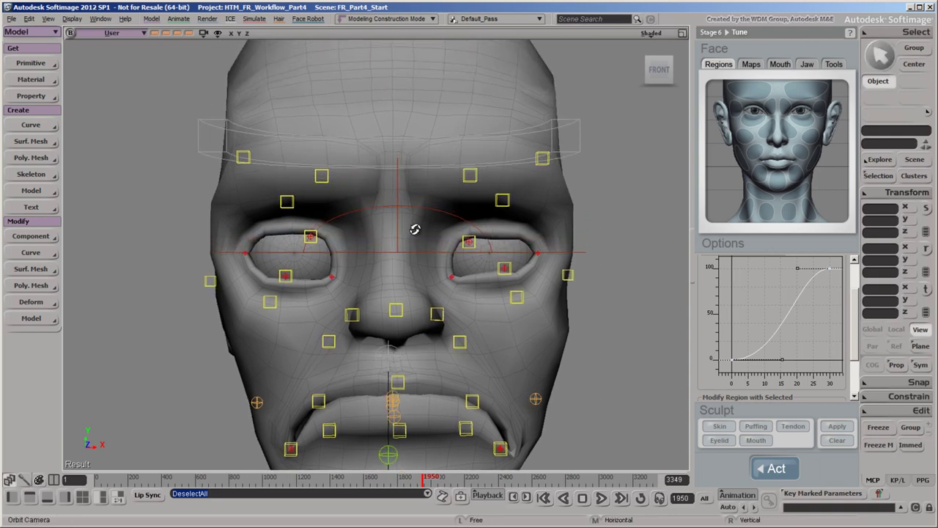
middle_drag(416, 229, 469, 231)
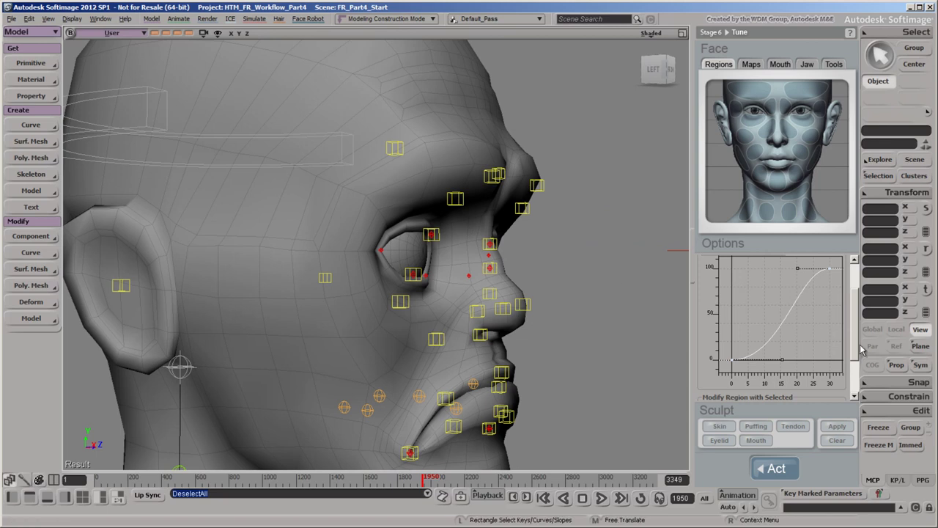
scroll(857, 348, up, 3)
drag(789, 276, 854, 279)
double_click(767, 275)
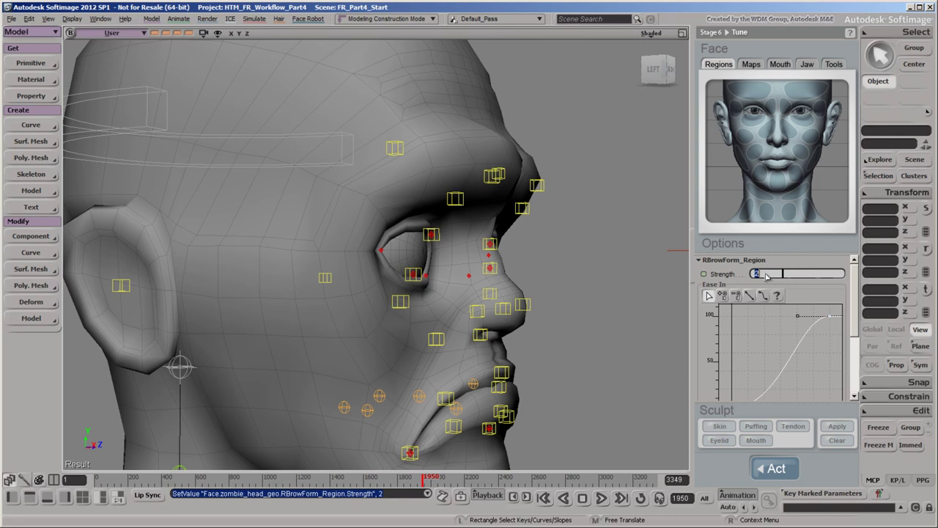
text(3)
key(Return)
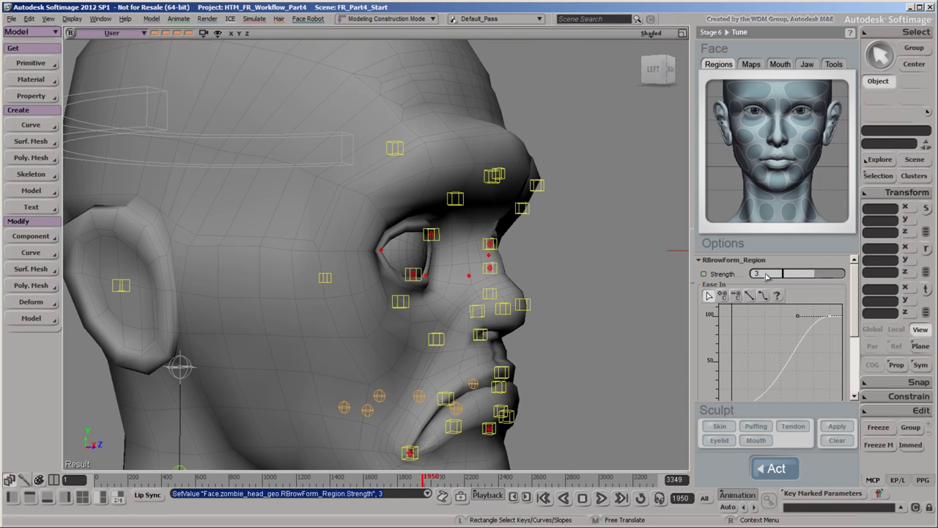
Move the end key of the RBrowForm_Region Ease In curve inward to about frame 5.2 at value 98.1.
drag(854, 282, 859, 306)
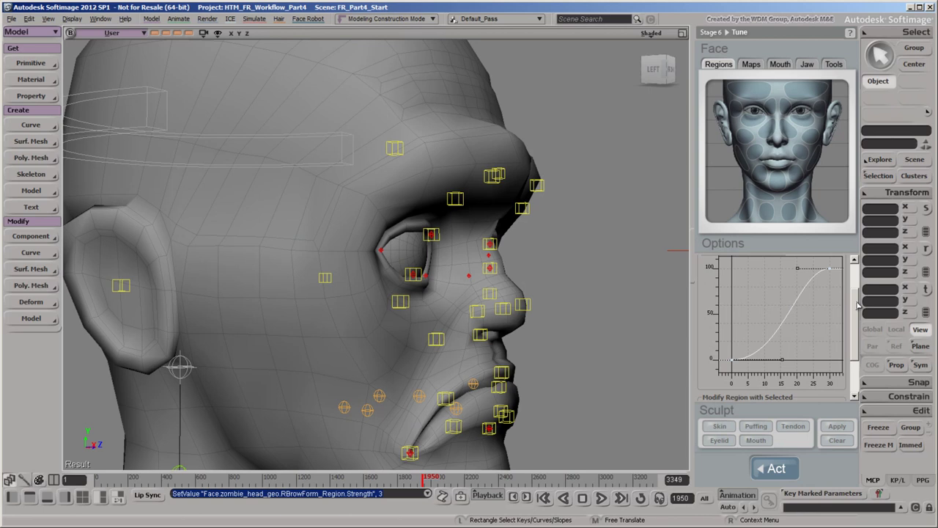
click(830, 269)
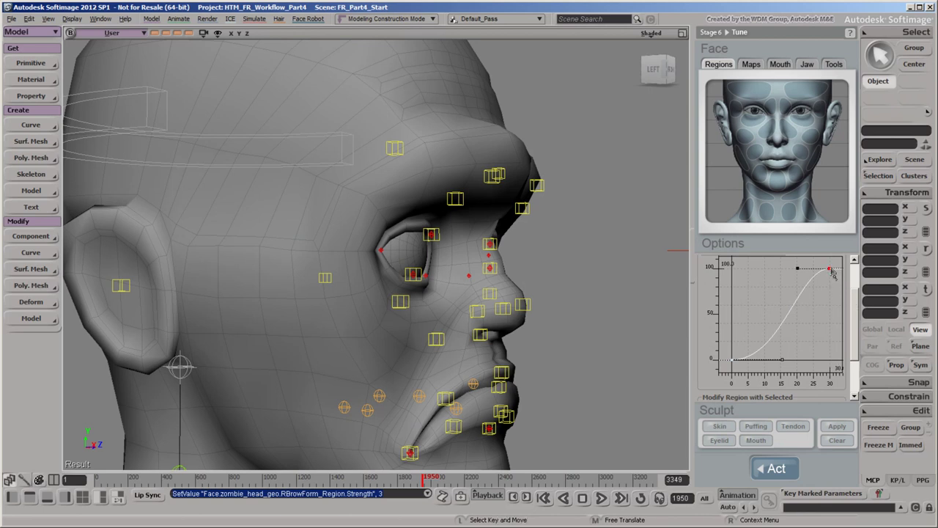
drag(832, 273, 750, 274)
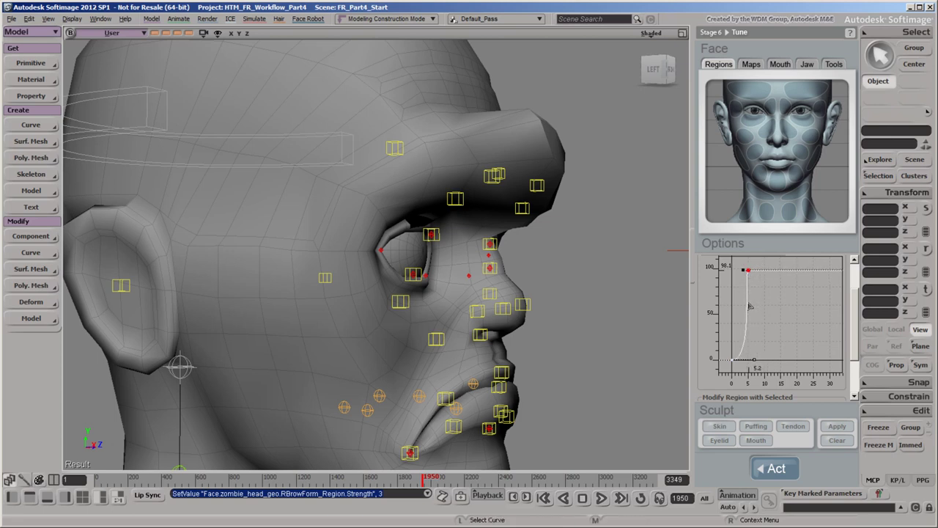
key(a)
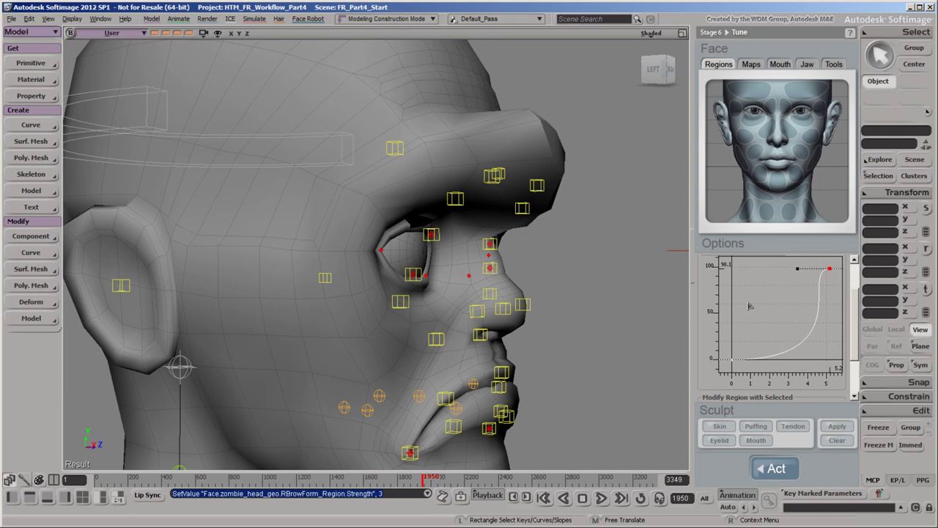
Set the Ease In curve's end key to exactly frame 5 and value 100 in its key properties.
right_click(831, 273)
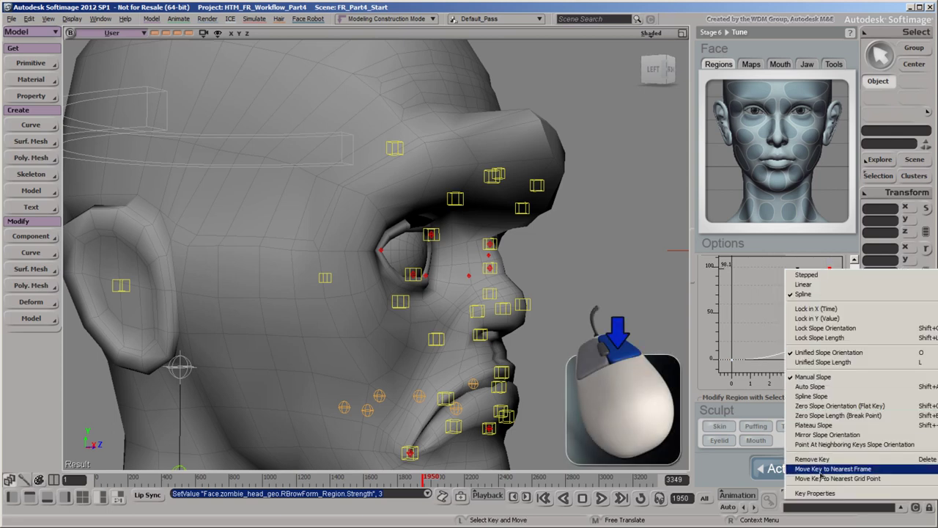
click(815, 493)
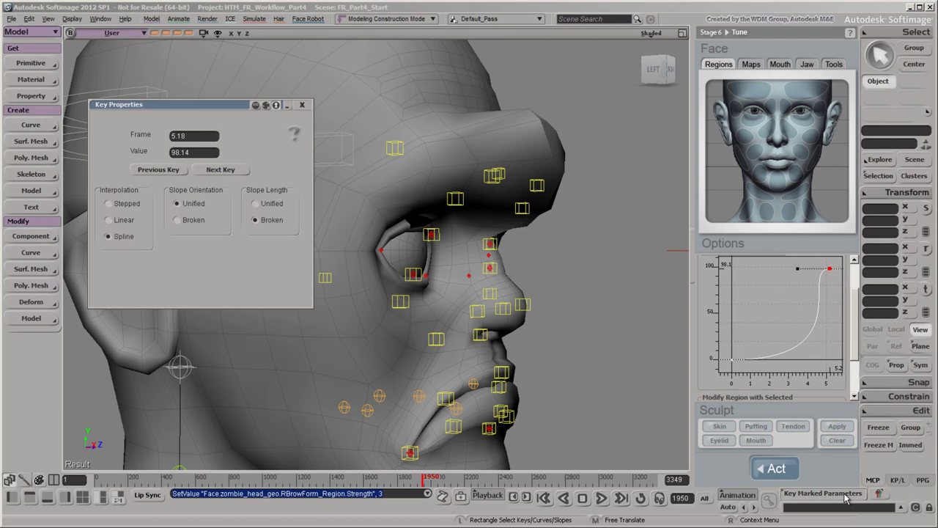
double_click(191, 138)
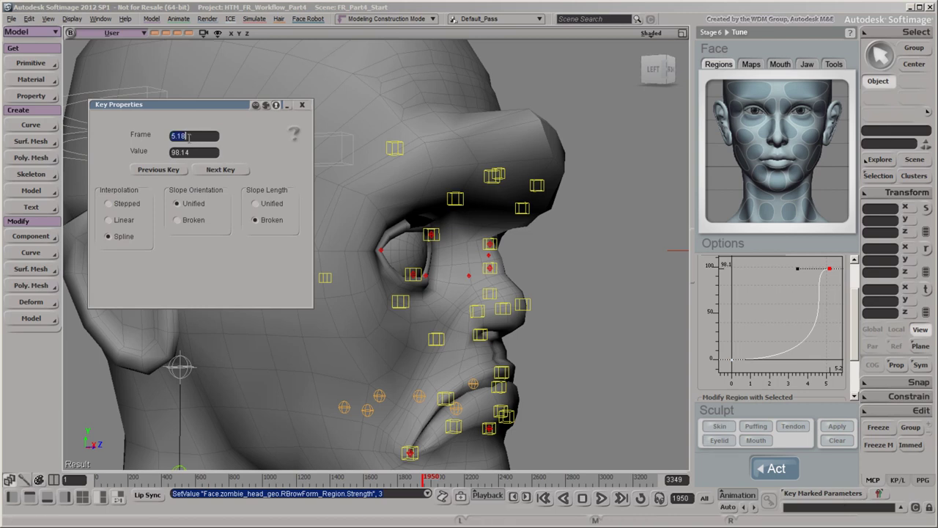
text(5)
key(Return)
double_click(191, 152)
text(100)
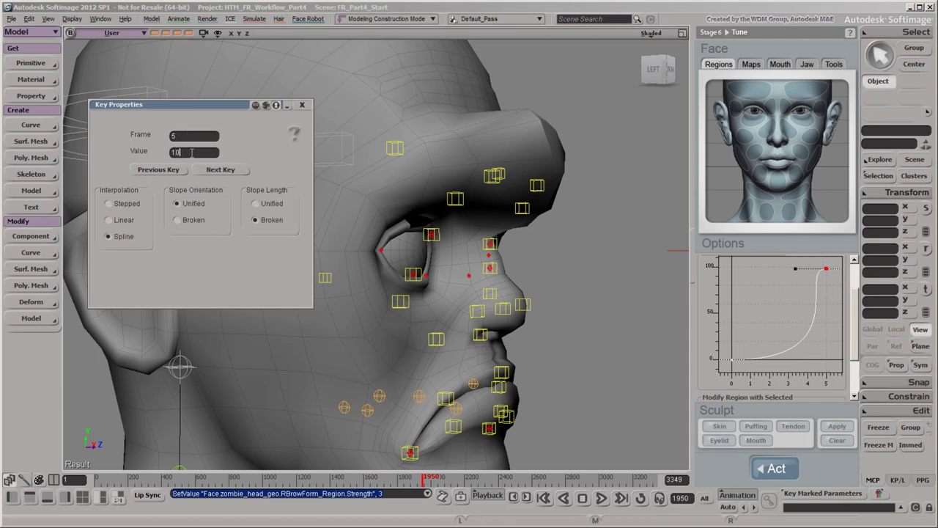
key(Return)
click(301, 105)
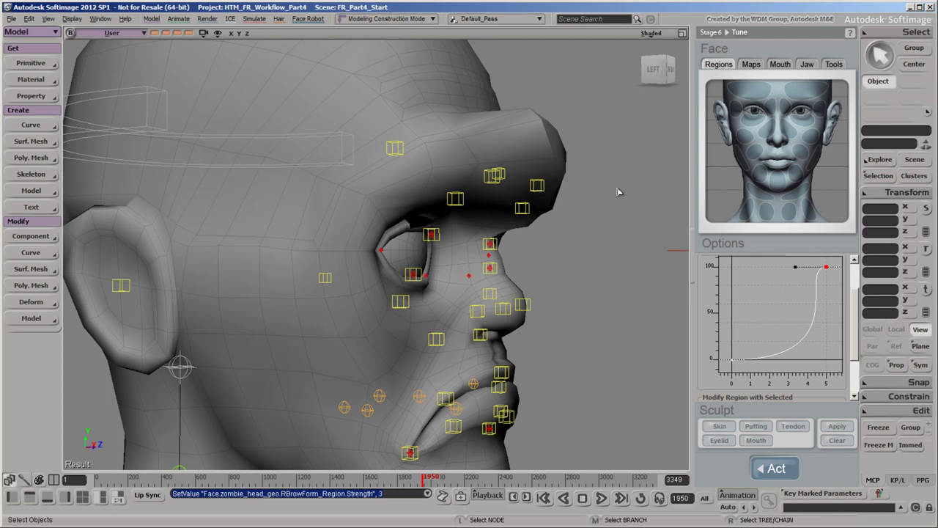
Reduce the RBrowForm_Region strength to 1.
drag(852, 309, 850, 271)
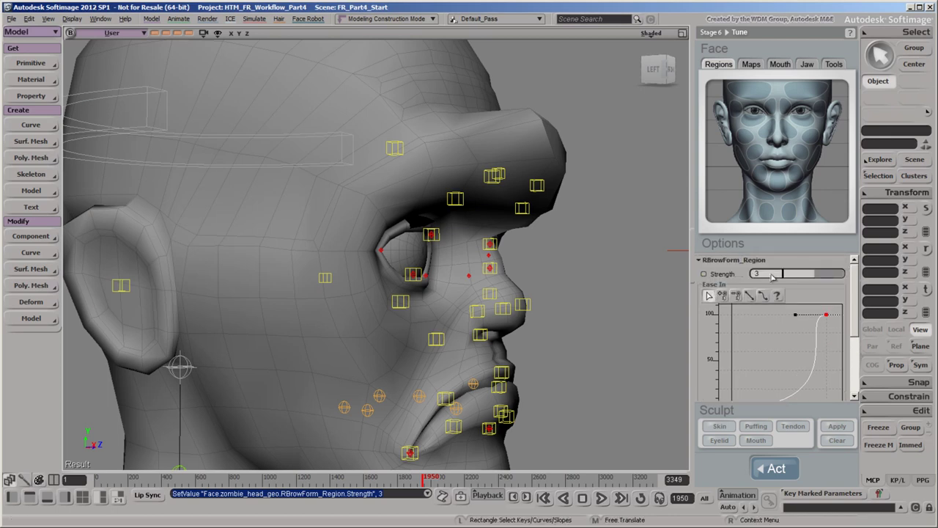
double_click(766, 274)
text(1)
key(Return)
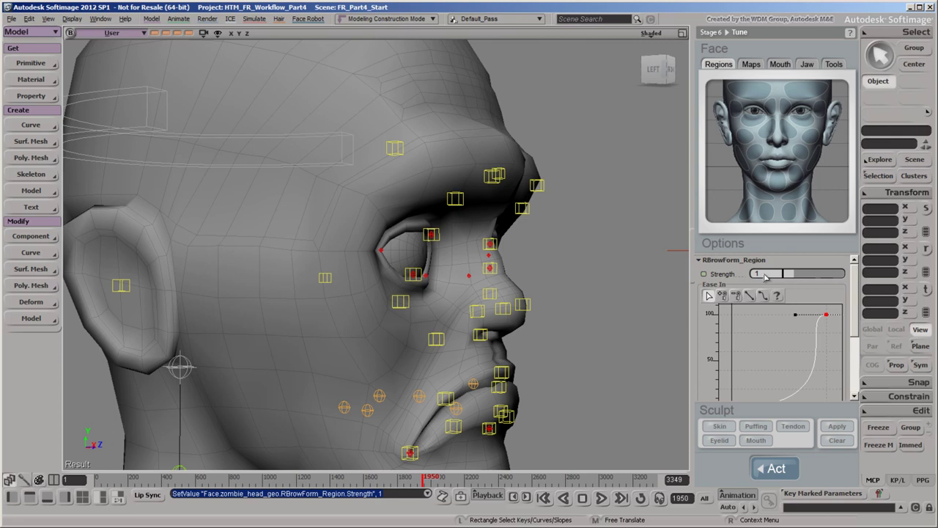
Shorten the slope handle of the Ease In curve's start key to give the curve a smoother S shape.
drag(856, 302, 859, 317)
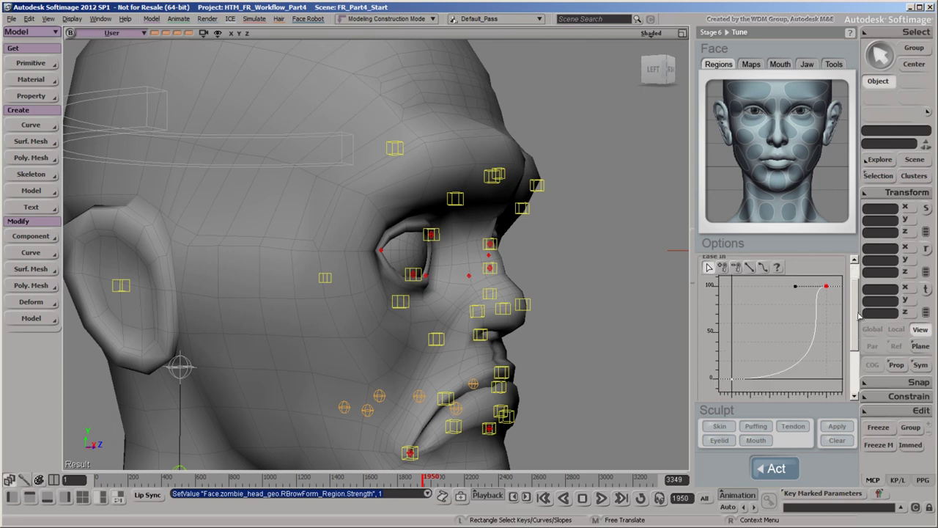
click(733, 379)
drag(815, 379, 773, 380)
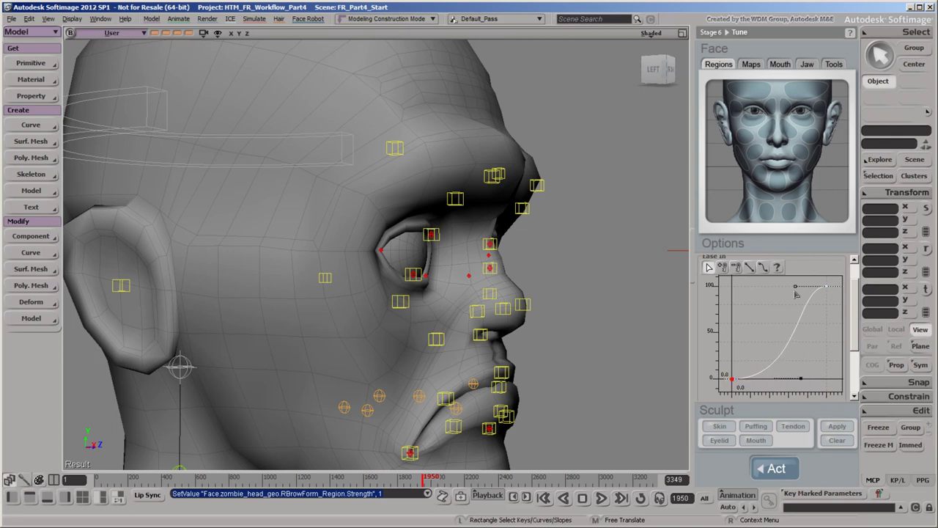
click(817, 327)
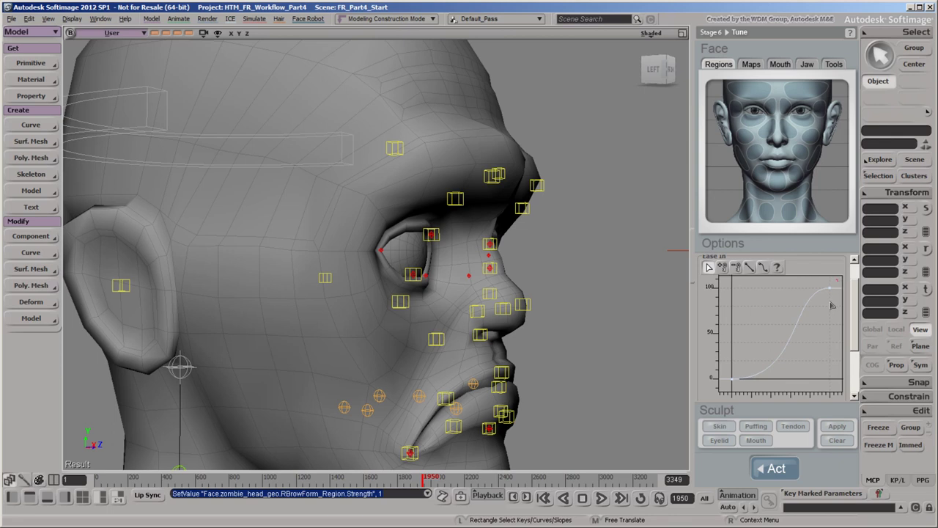
Copy both keys of the adjusted RBrowForm_Region Ease In curve and clear the key selection.
key(ctrl+c)
drag(840, 280, 729, 385)
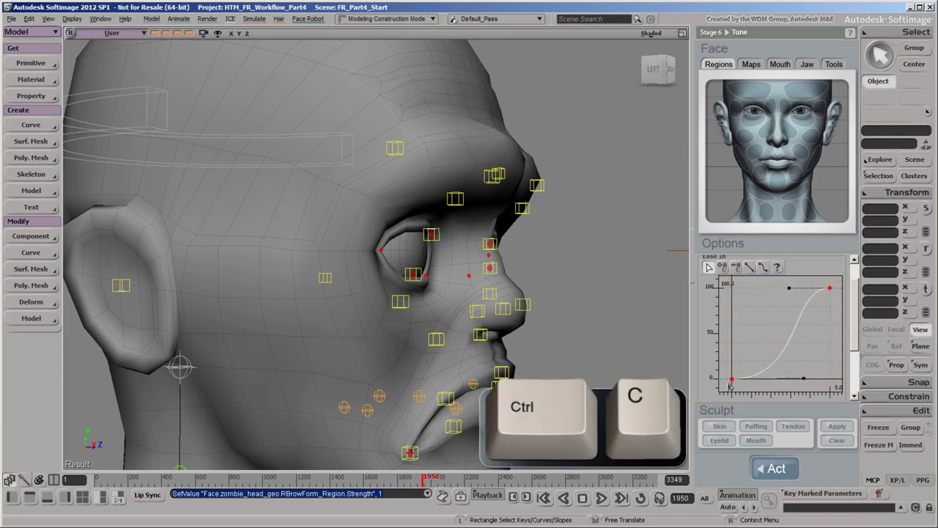
click(756, 369)
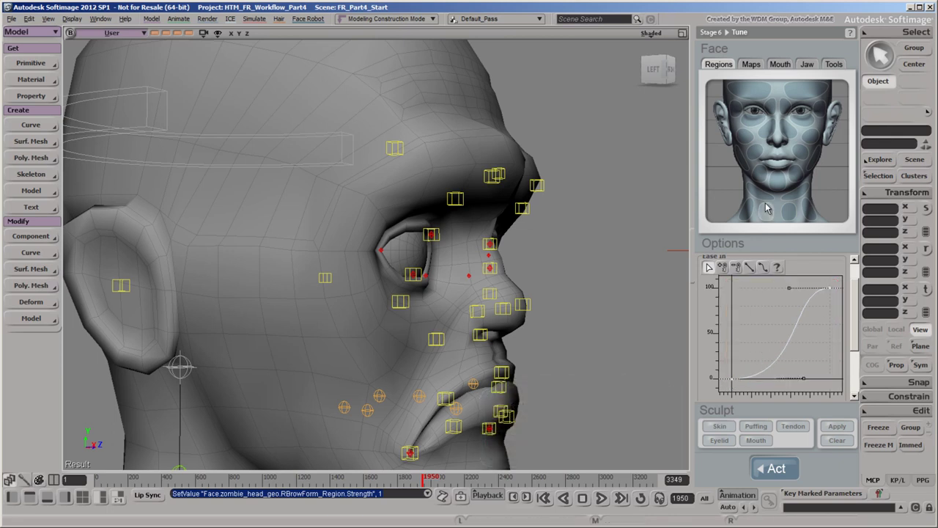
Open the options of the central brow region and set its Ease In curve's end key to frame 5.
click(781, 100)
drag(853, 307, 853, 312)
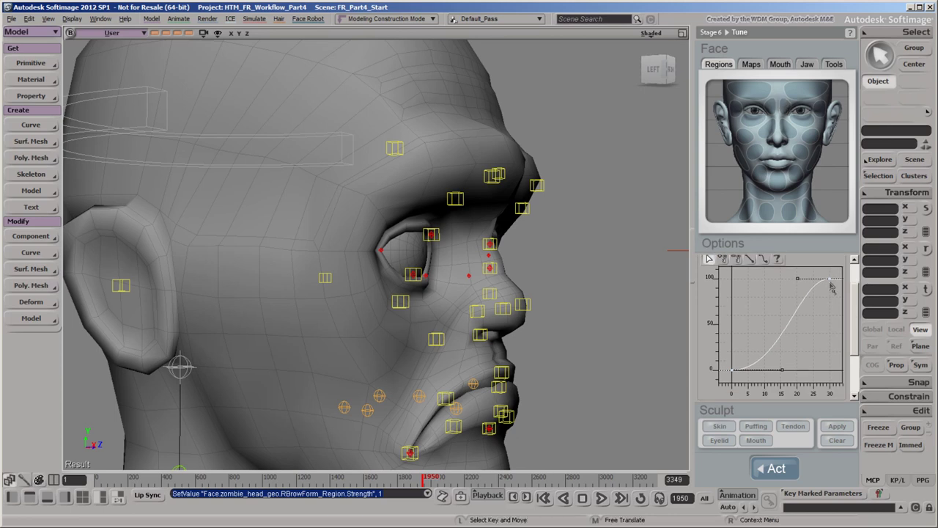
right_click(829, 280)
click(888, 504)
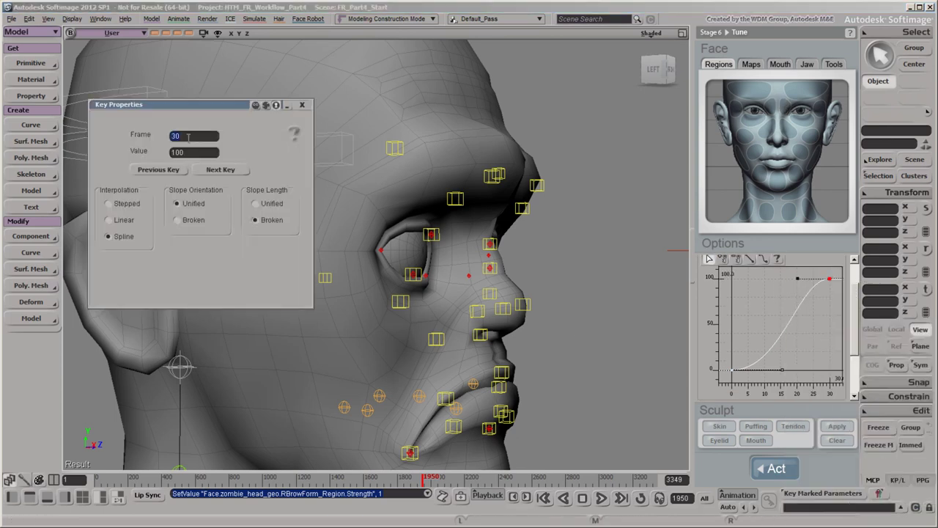
key(Return)
click(302, 105)
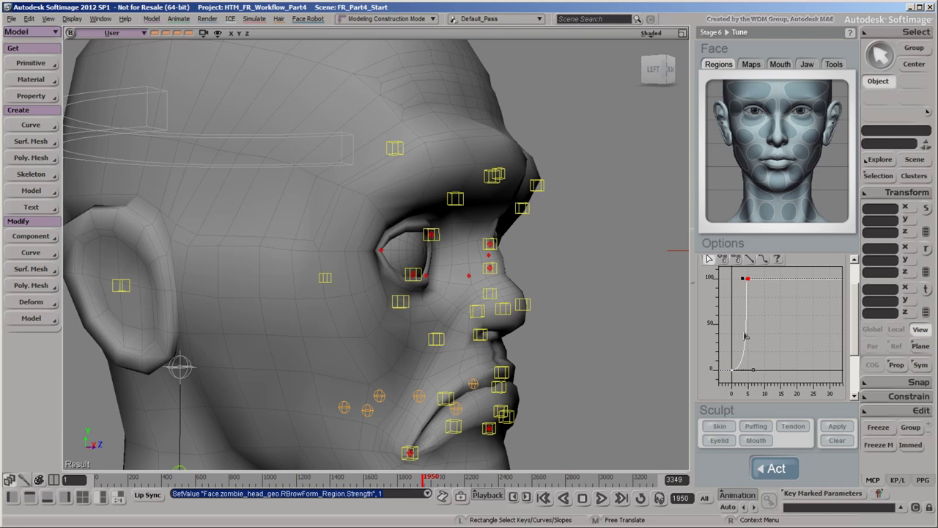
Paste the copied keys into the LBrowForm_Region Ease In curve and set the region's strength to 0.3.
key(a)
key(ctrl+v)
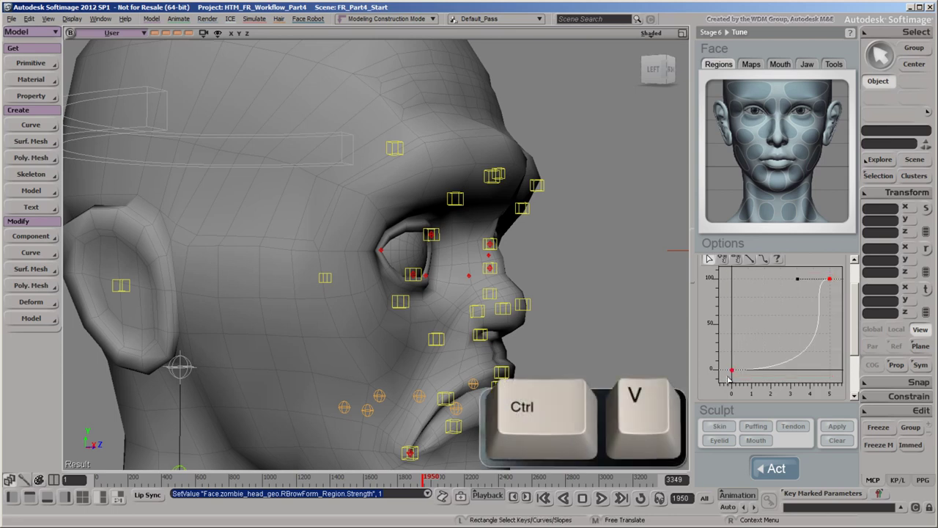
scroll(855, 351, up, 2)
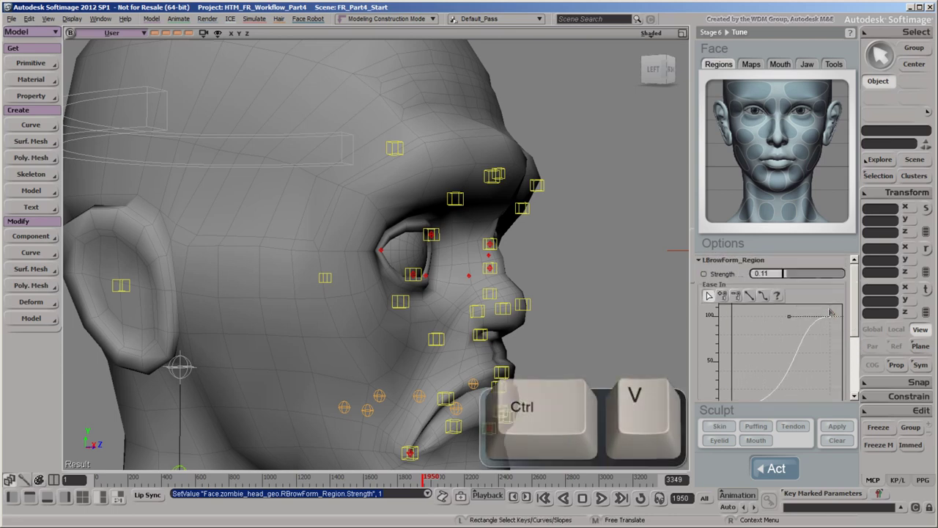
click(771, 275)
text(0)
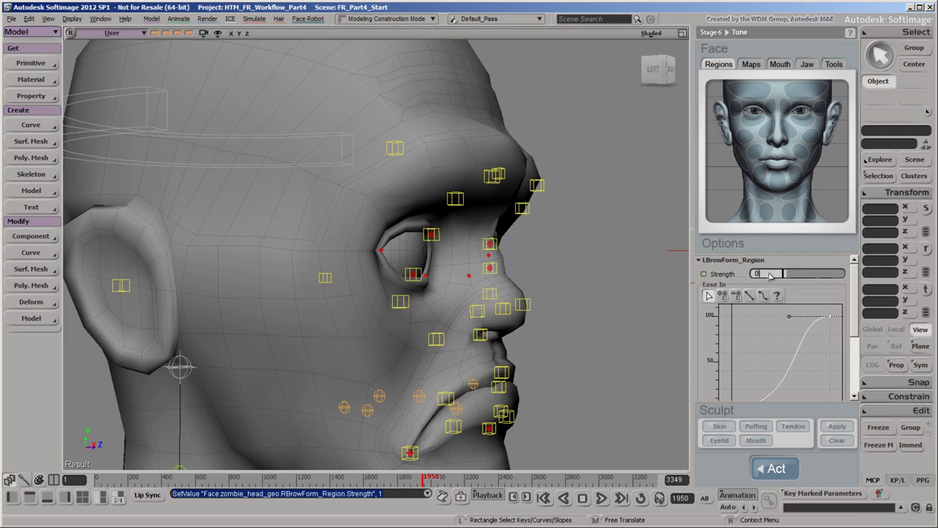
key(Return)
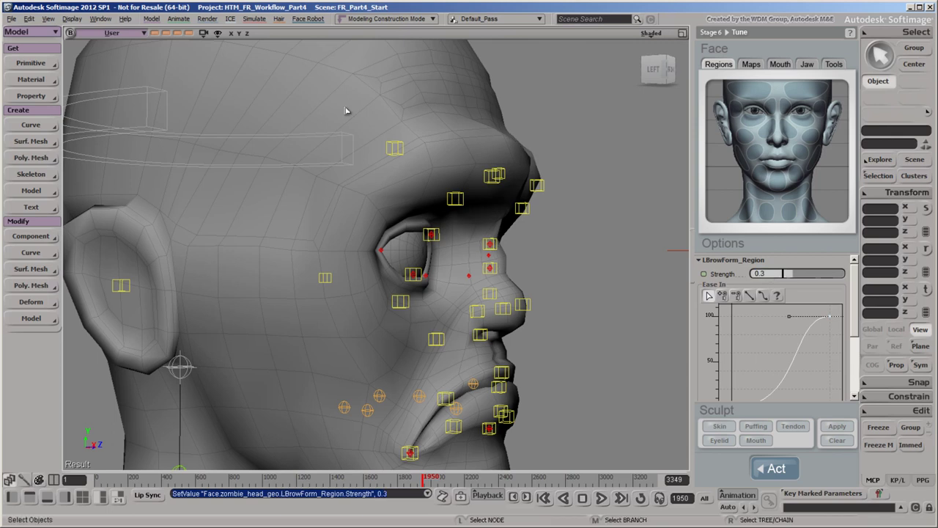
View the face from the front and set the RBrowForm_Region strength to 0.3.
click(166, 34)
key(z)
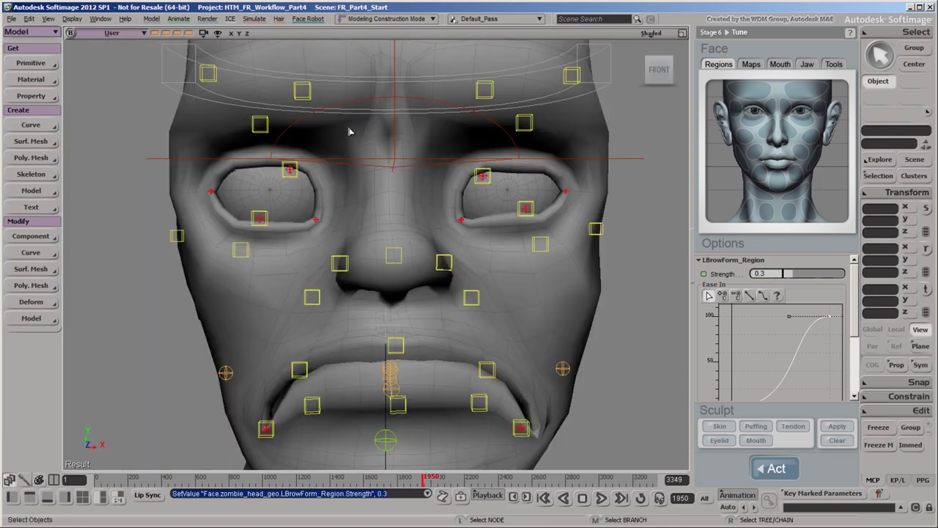
right_click(468, 196)
drag(463, 184, 466, 215)
key(space)
click(619, 203)
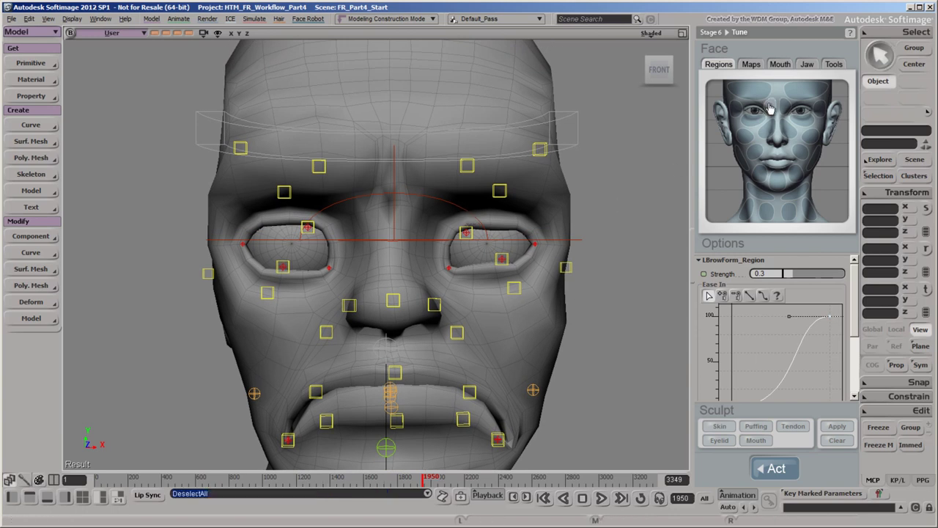
click(767, 101)
drag(779, 272, 756, 274)
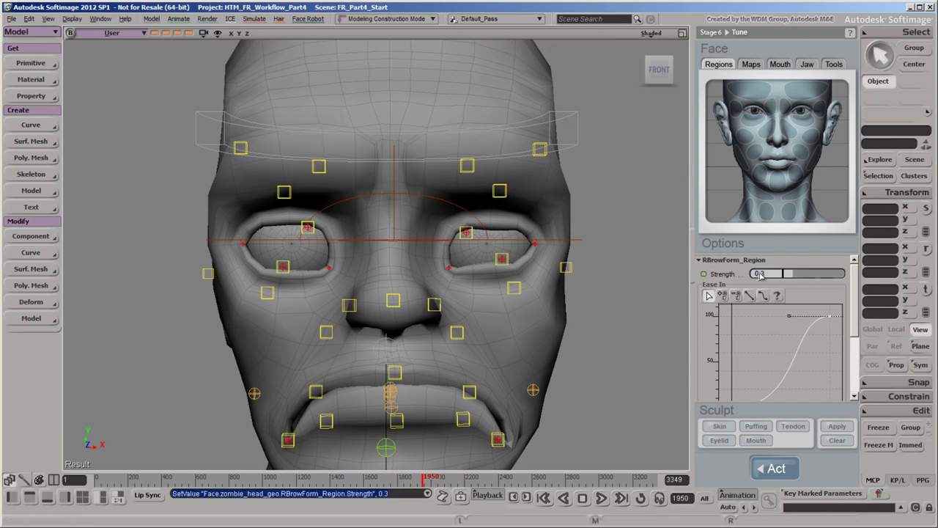
Try moving the two mid-eyebrow controls together to test the brow deformation, and undo the move.
click(469, 167)
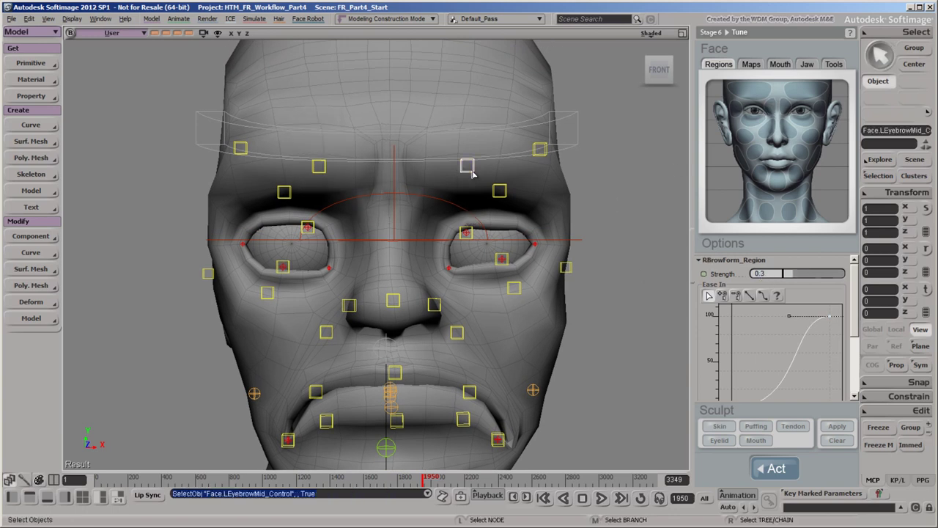
ctrl+click(320, 166)
key(v)
drag(393, 118, 418, 95)
key(ctrl+z)
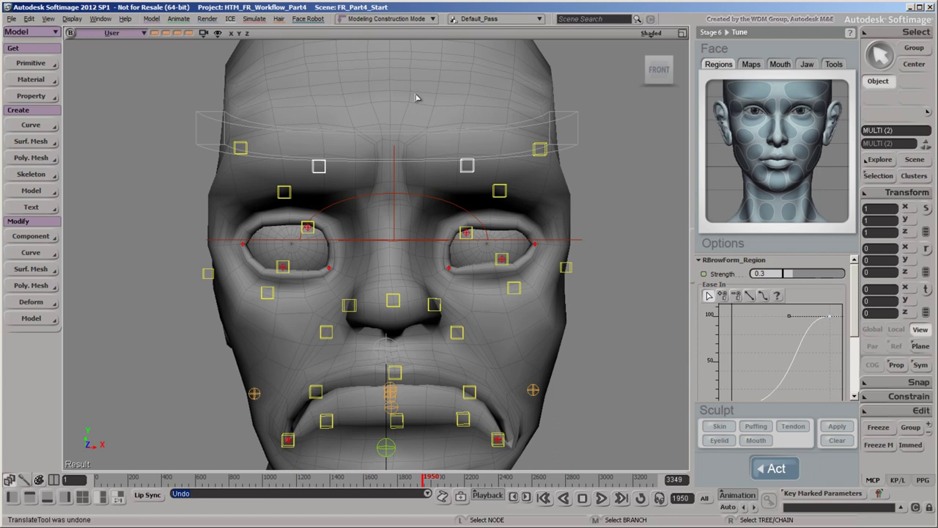
click(615, 132)
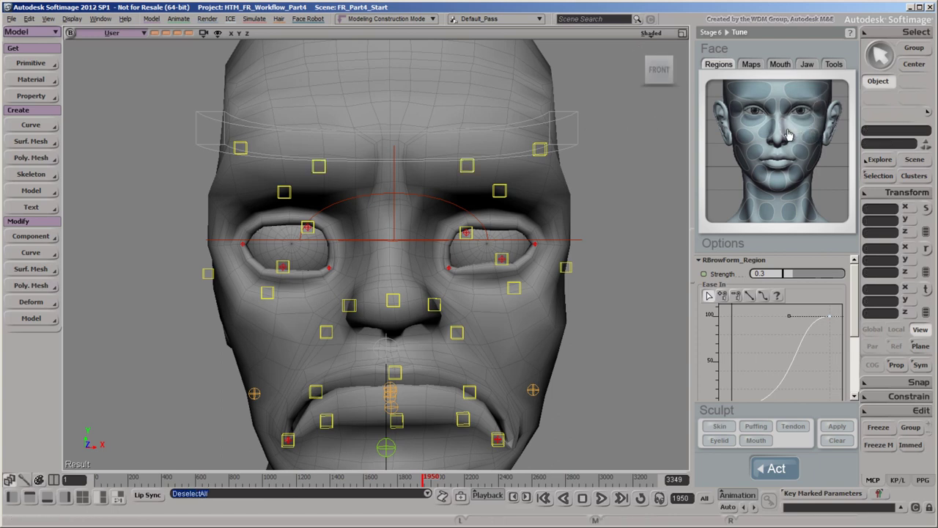
Set the OGL subdivision level in the Geometry Approximation of zombie_head_geo to 2.
key(8)
click(418, 111)
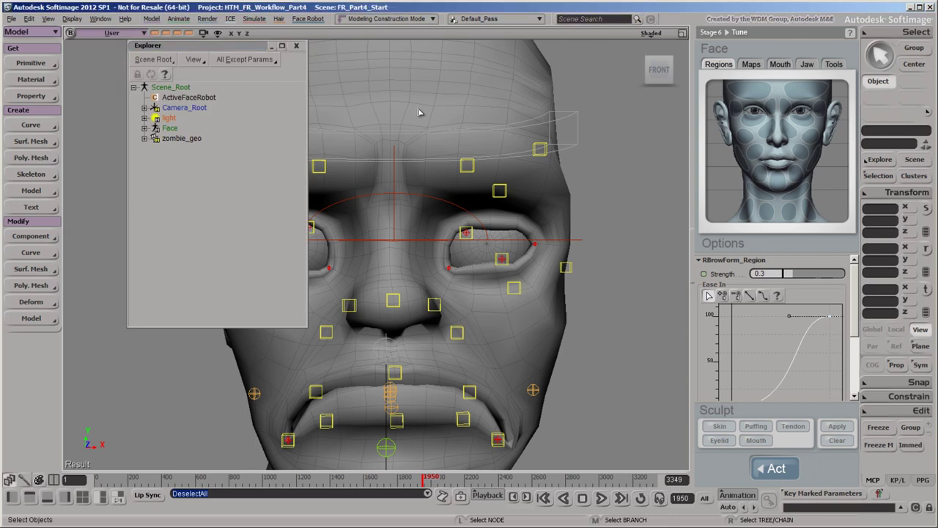
key(f)
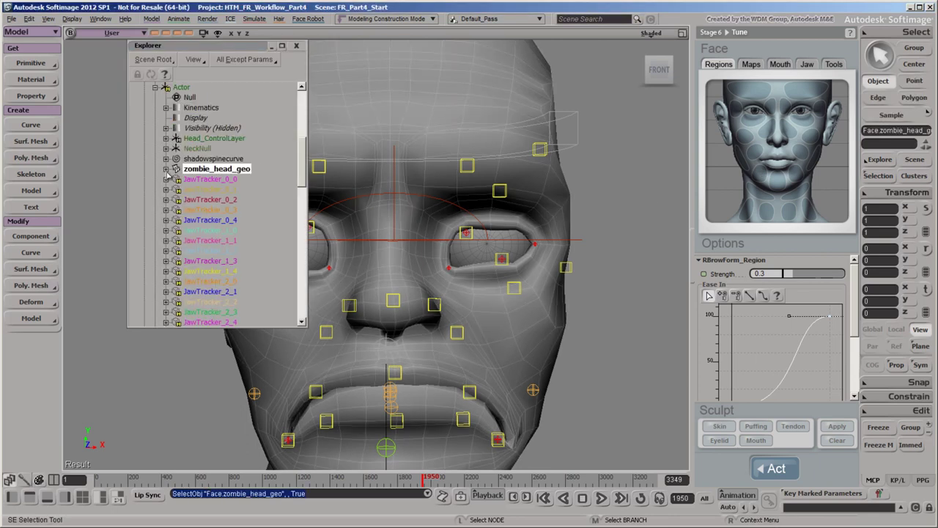
click(166, 171)
drag(302, 157, 307, 191)
click(188, 171)
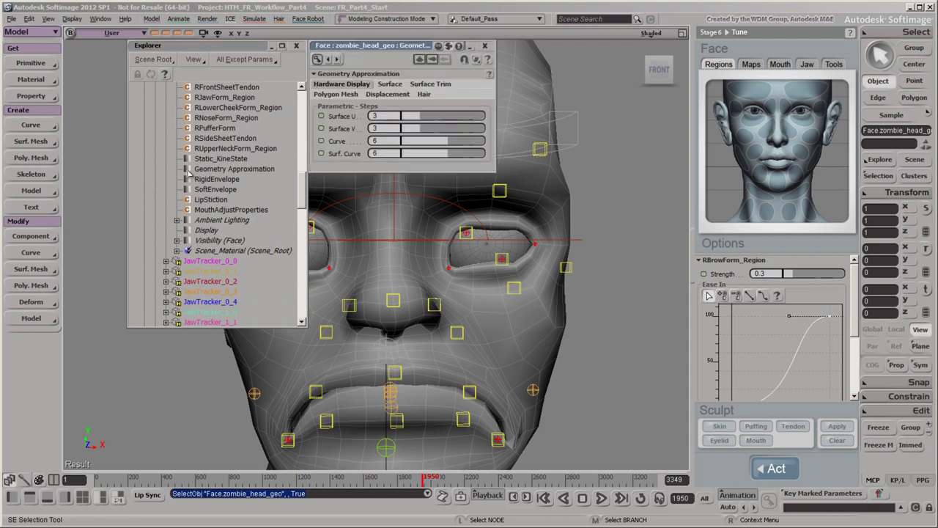
click(319, 95)
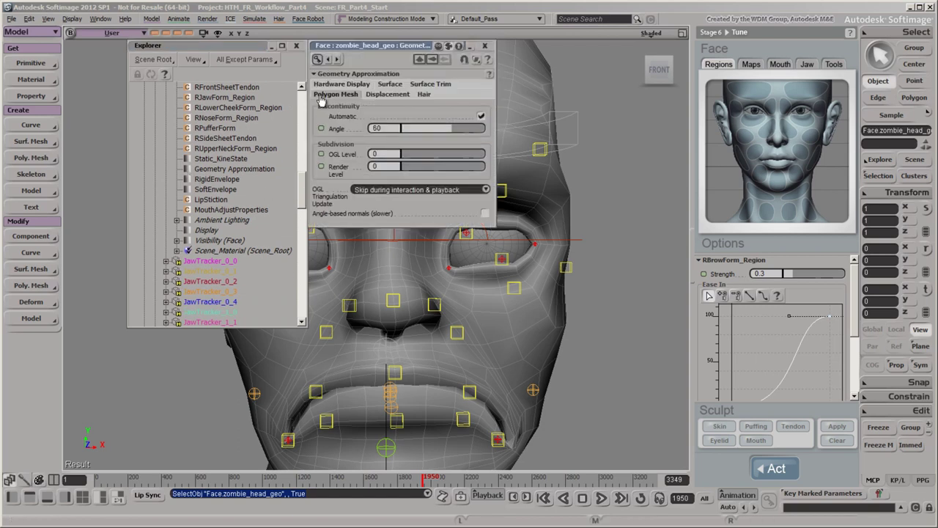
drag(408, 155, 440, 159)
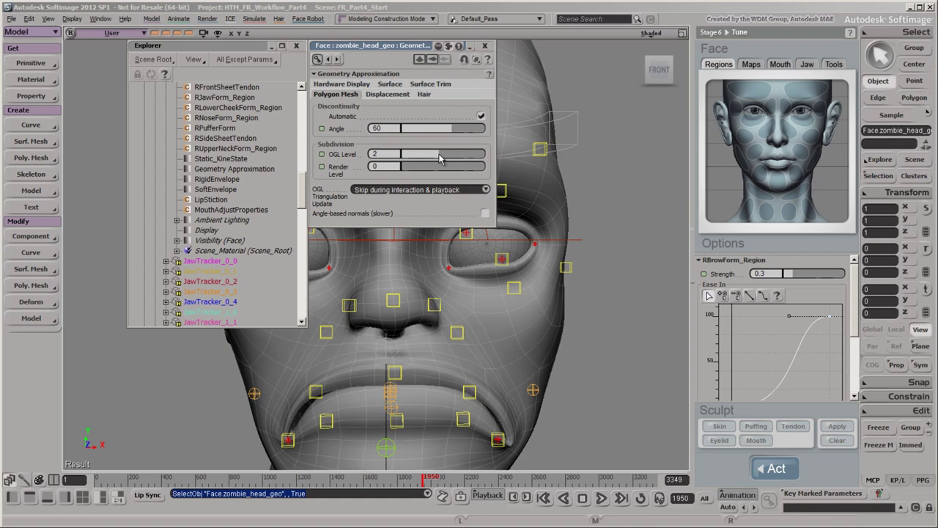
click(485, 46)
click(296, 47)
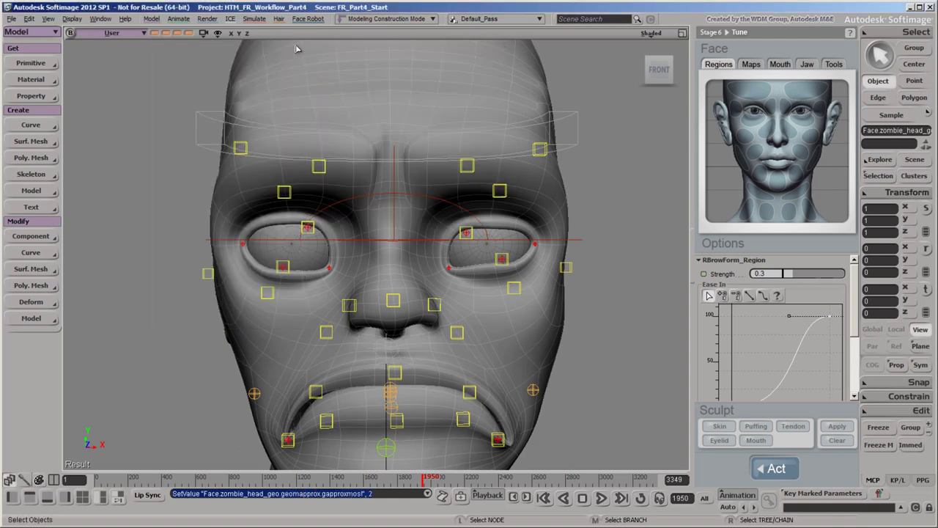
Paint the falloff of RBrowForm_Region around the inner end of the brow.
drag(857, 303, 857, 373)
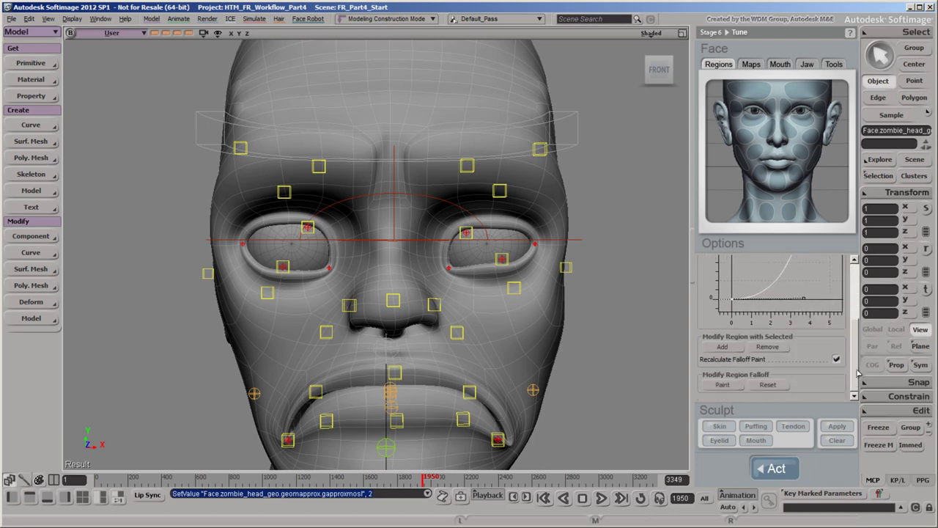
click(729, 386)
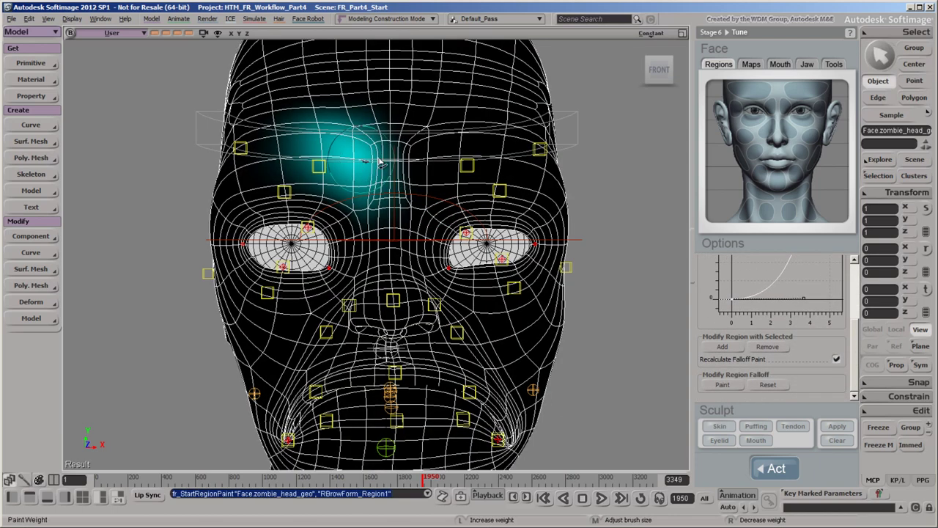
mouse_move(364, 165)
mouse_down()
mouse_move(387, 174)
mouse_move(283, 154)
mouse_move(359, 187)
mouse_up()
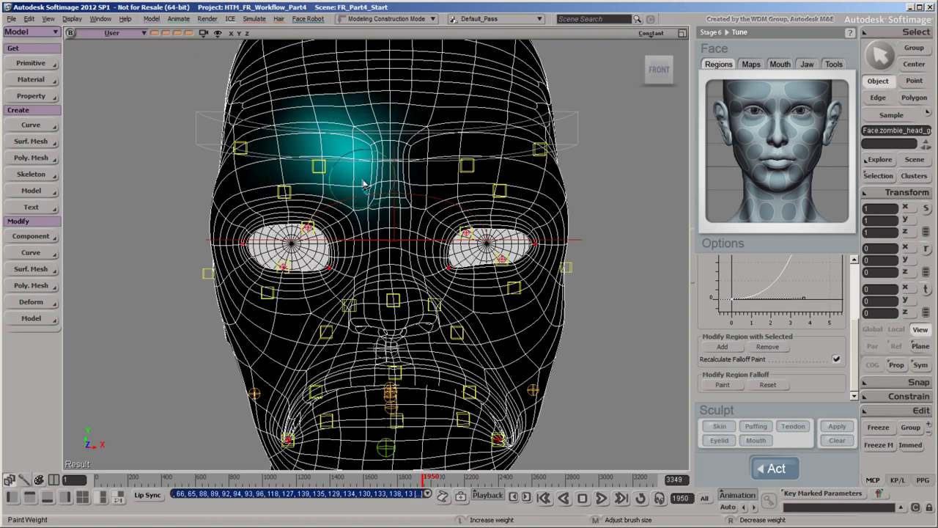
key(space)
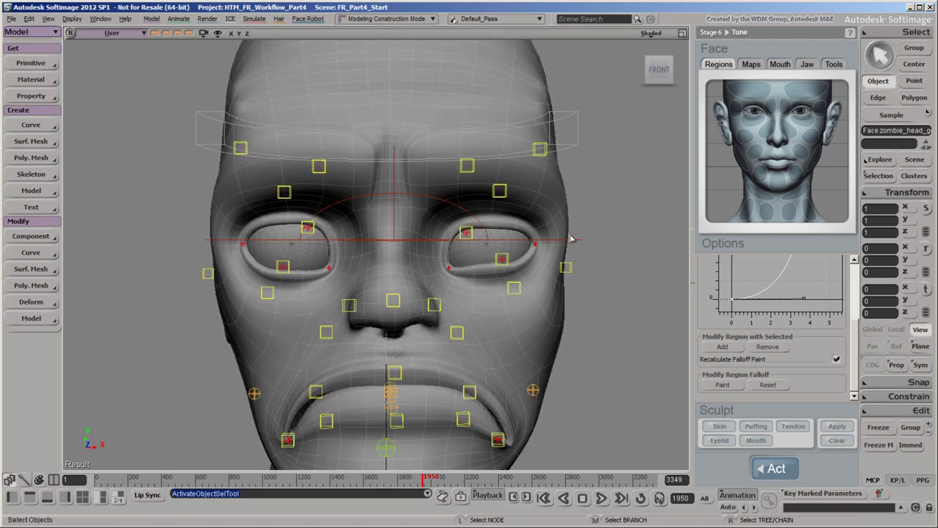
Reset all face controls and return to the first frame.
key(F6)
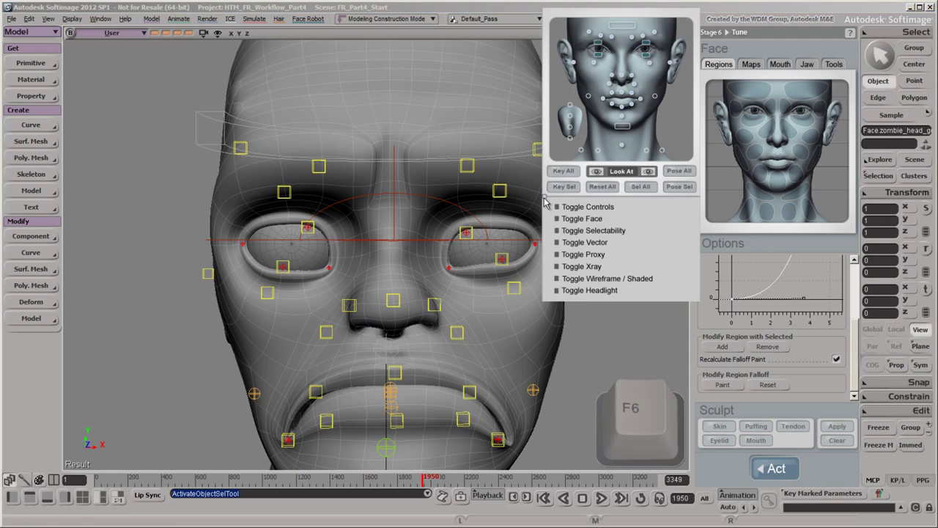
click(601, 188)
key(F6)
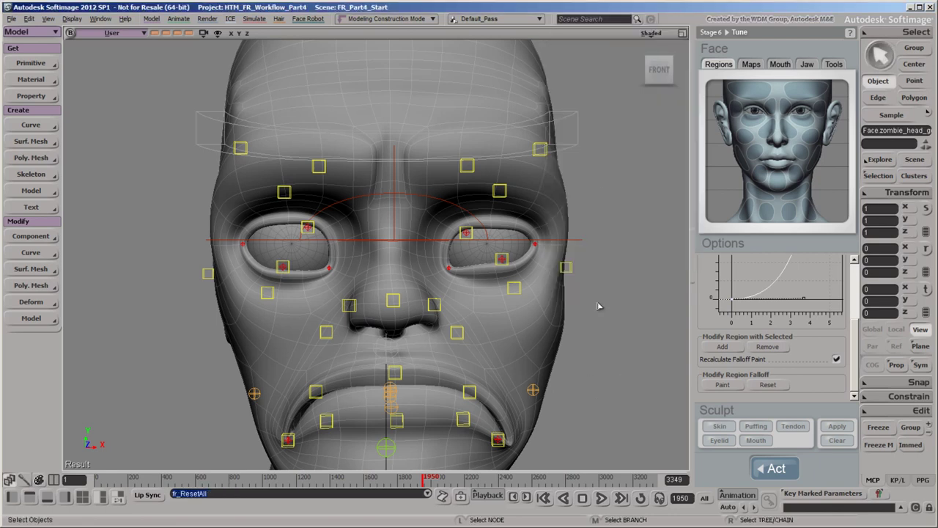
click(544, 498)
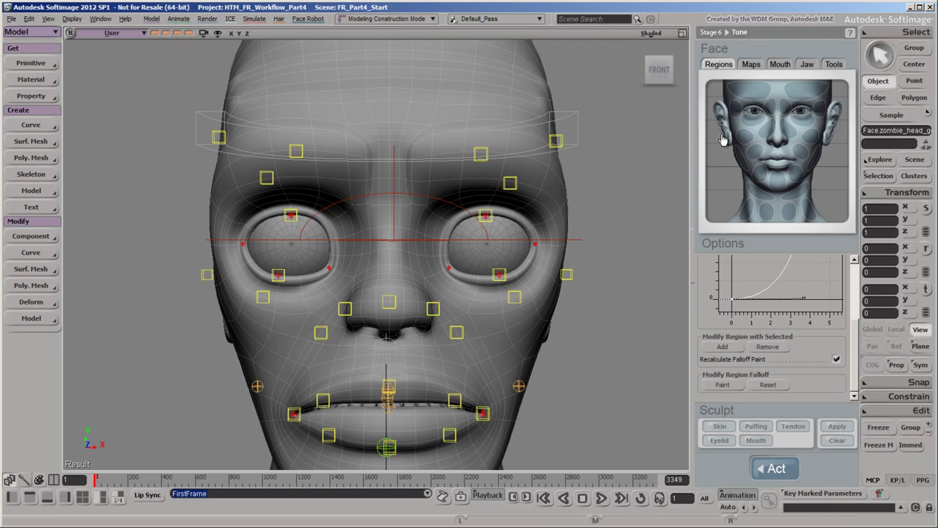
Paint two symmetrical horizontal wrinkle lines across the forehead in the wrinkle map with a small brush.
click(751, 64)
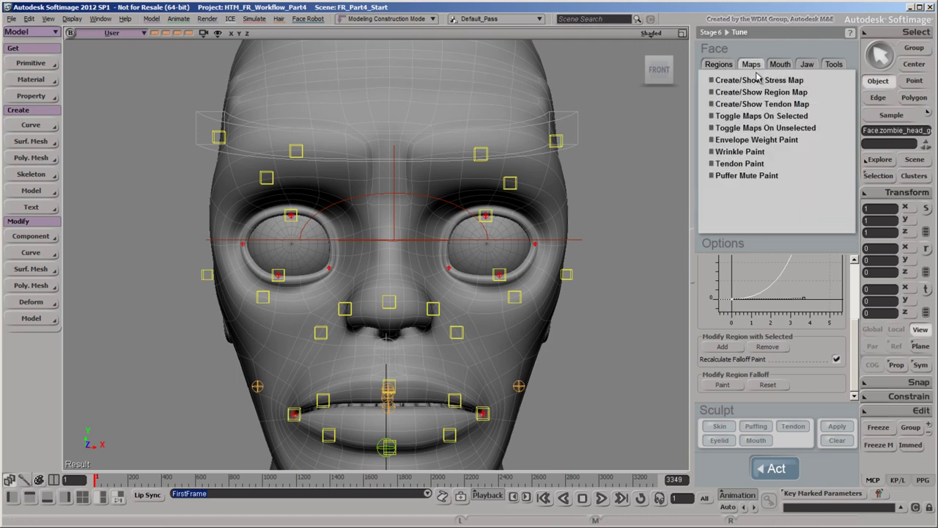
click(739, 151)
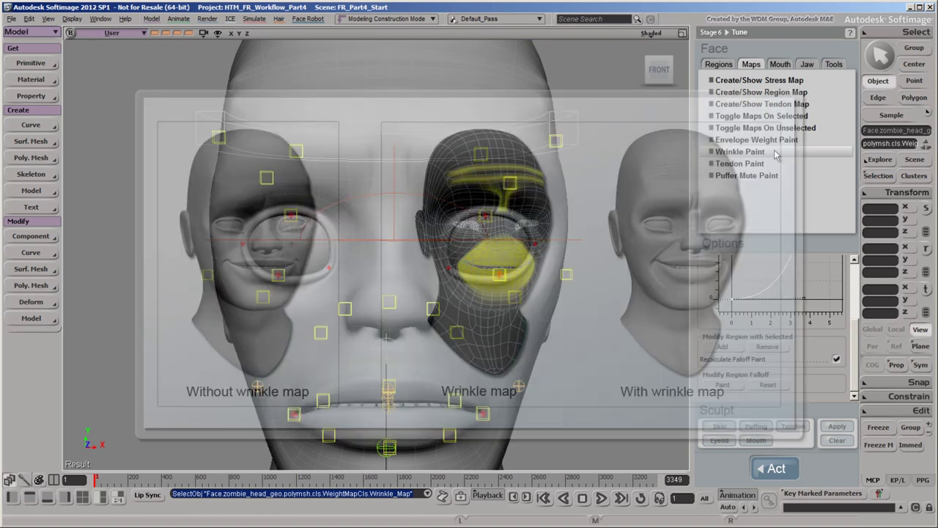
key(z)
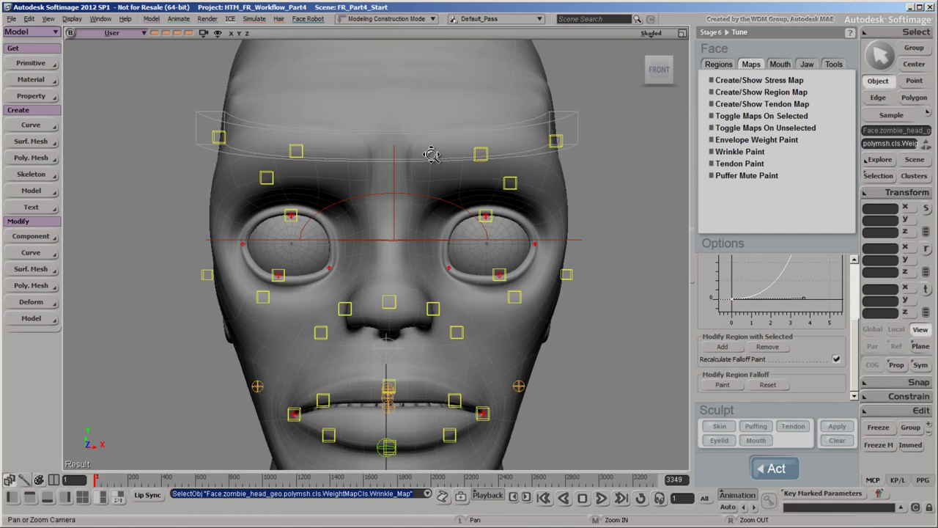
mouse_move(431, 158)
mouse_down()
mouse_move(430, 232)
mouse_move(430, 224)
mouse_up()
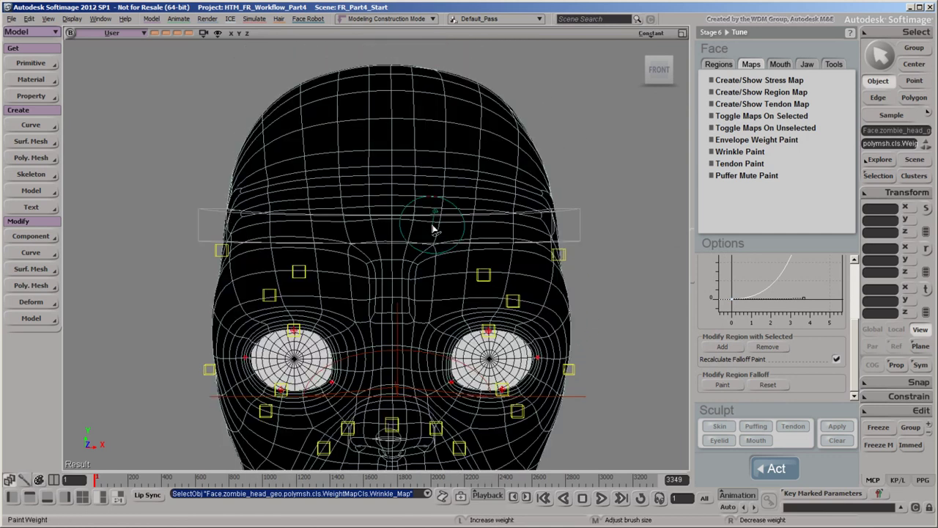
scroll(433, 228, up, 2)
middle_drag(433, 227, 411, 239)
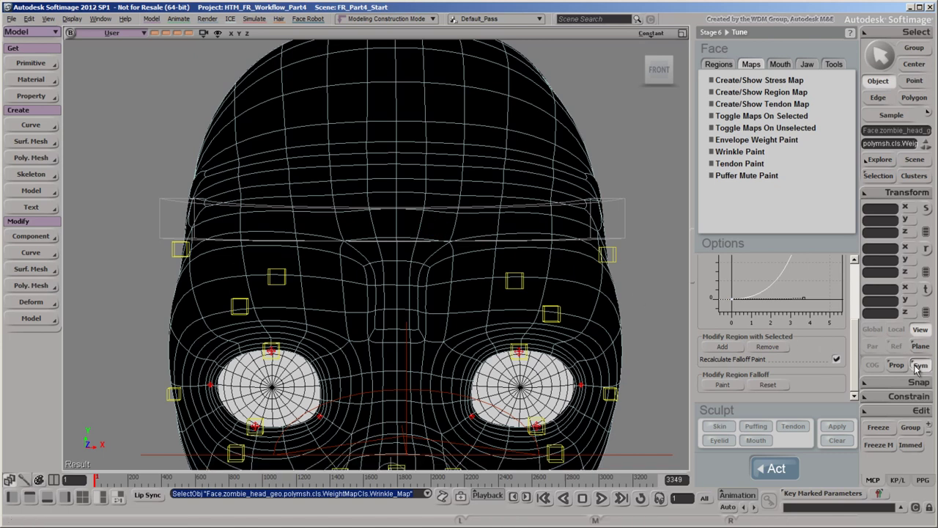
key(w)
mouse_move(396, 153)
mouse_down()
mouse_move(506, 159)
mouse_move(575, 179)
mouse_up()
drag(399, 198, 472, 199)
drag(578, 210, 601, 206)
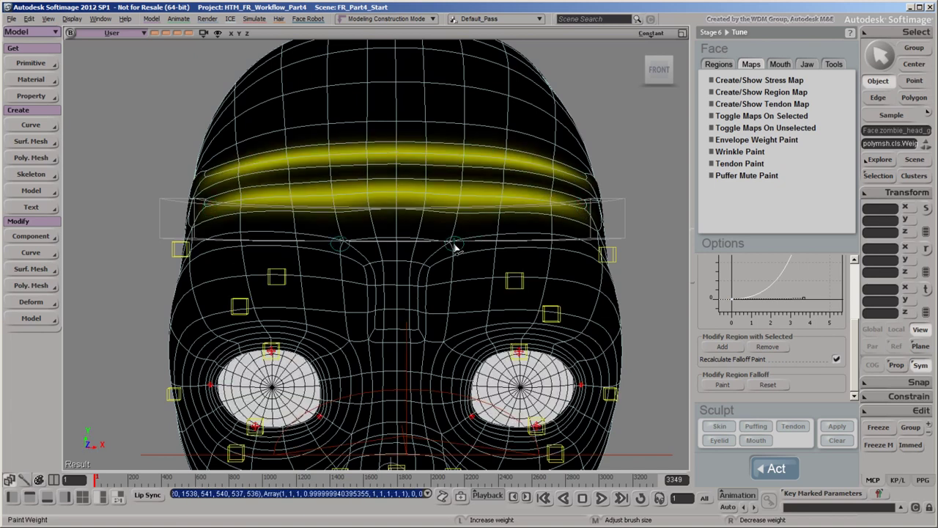
Paint symmetrical frown lines curving from the inner brows down to the nose bridge, trim their outer edges, and check them from an angle.
mouse_move(451, 246)
mouse_down()
mouse_move(418, 287)
mouse_move(418, 331)
mouse_up()
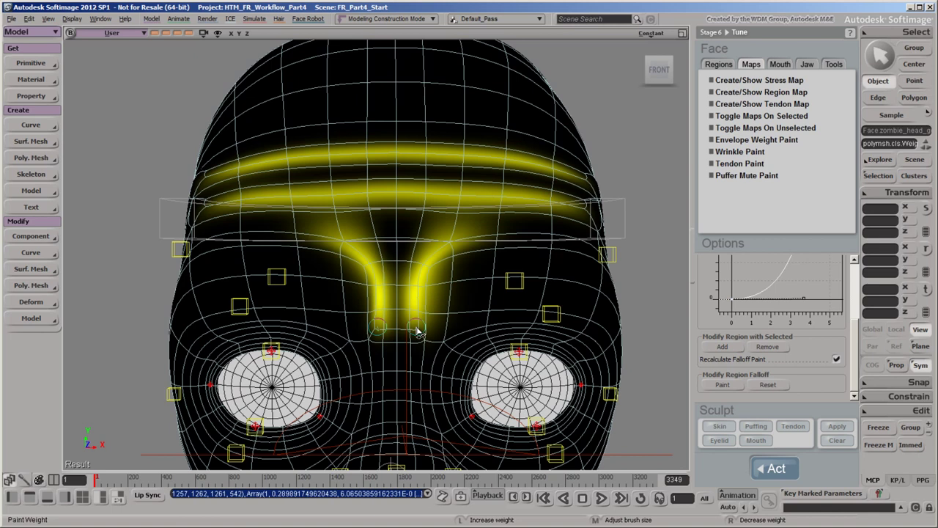
right_drag(430, 320, 430, 285)
right_click(430, 286)
click(400, 331)
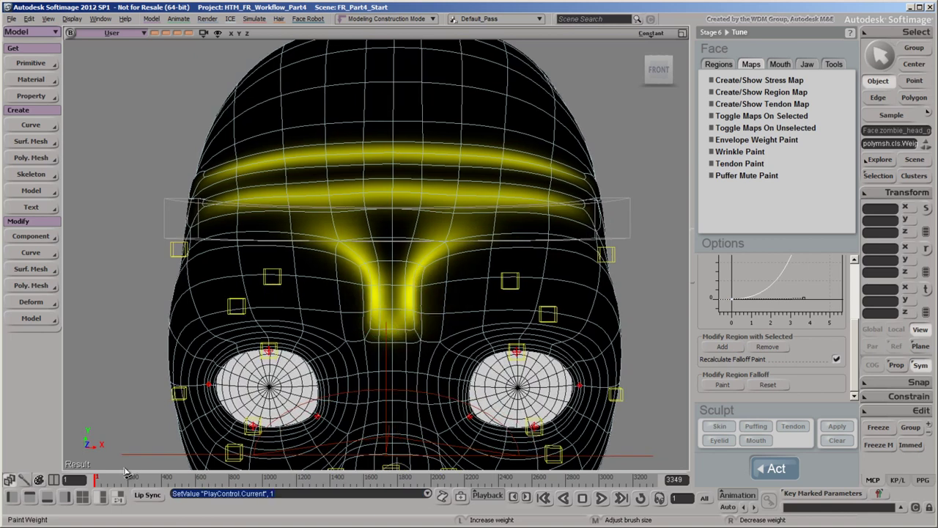
key(o)
drag(132, 412, 242, 414)
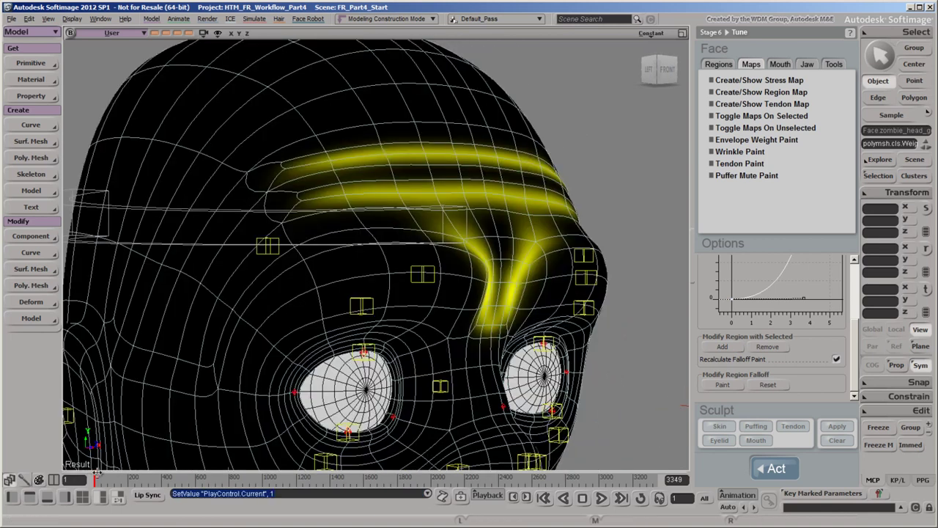
mouse_move(99, 480)
mouse_down()
mouse_move(251, 483)
mouse_move(84, 486)
mouse_up()
Paint a symmetrical wrinkle weight outline from the nose tip around the mouth corners to below the lower lip.
key(o)
mouse_move(447, 392)
mouse_down()
mouse_move(383, 389)
mouse_move(413, 262)
mouse_move(409, 230)
mouse_up()
key(w)
key(z)
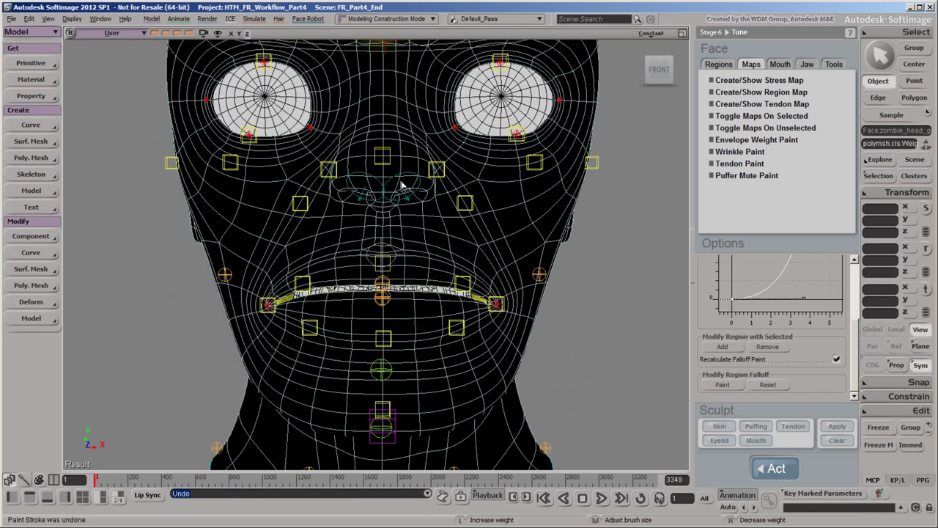
mouse_move(364, 139)
mouse_down()
mouse_move(433, 181)
mouse_move(492, 265)
mouse_up()
drag(475, 348, 418, 354)
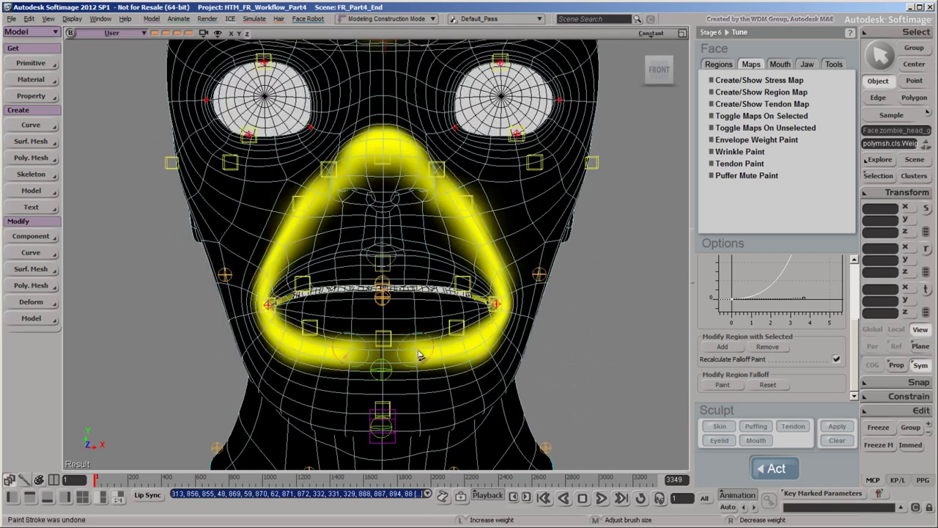
Fill the nose and mouth area inside the outline with wrinkle weight and spread it softly onto the upper chin.
key(w)
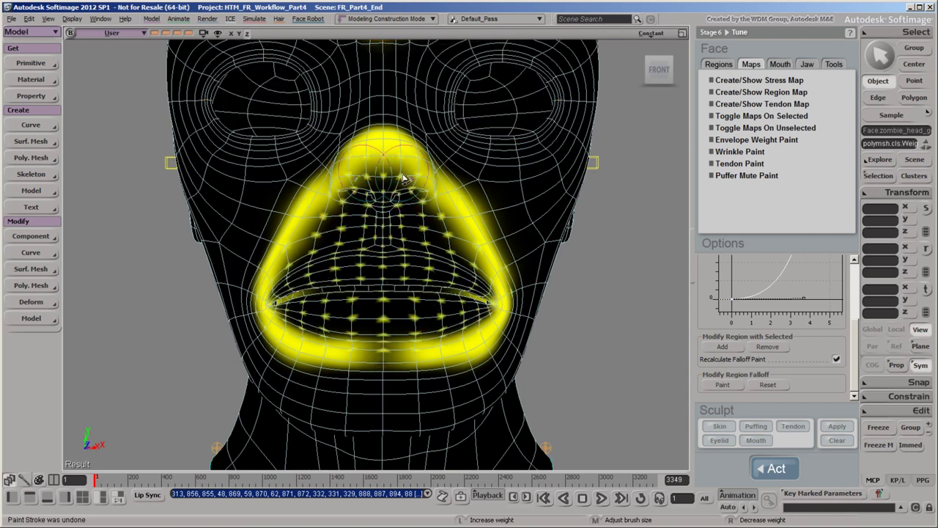
click(471, 304)
key(w)
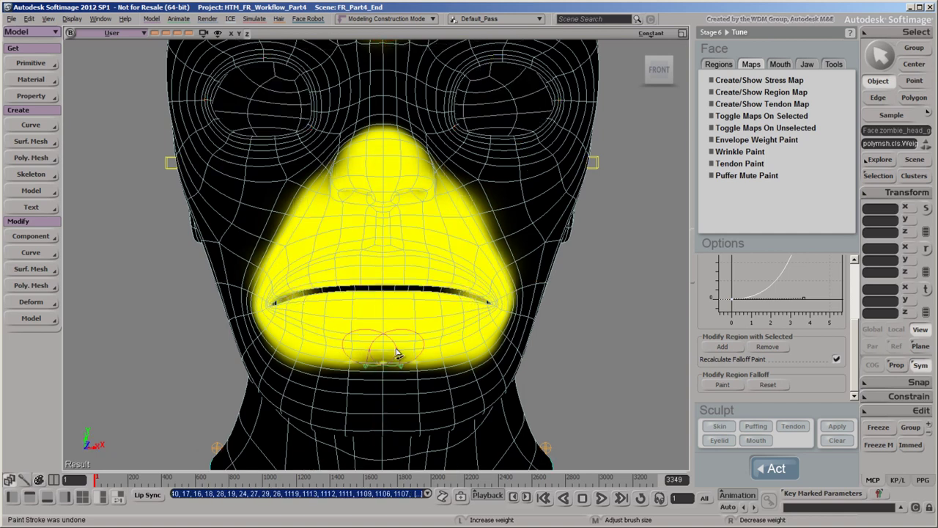
mouse_move(396, 352)
mouse_down()
mouse_move(440, 347)
mouse_move(389, 372)
mouse_move(438, 360)
mouse_up()
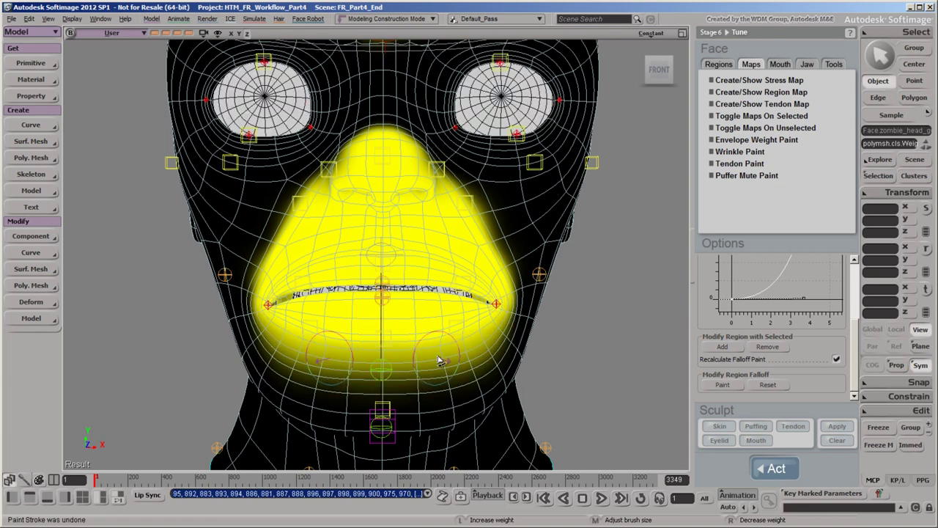
mouse_move(402, 147)
mouse_down()
mouse_move(394, 147)
mouse_move(429, 165)
mouse_up()
key(space)
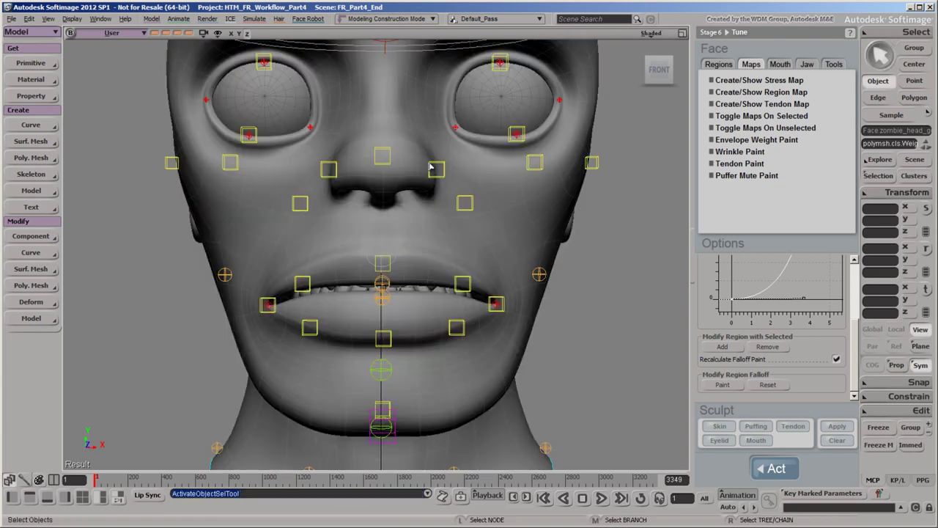
click(155, 33)
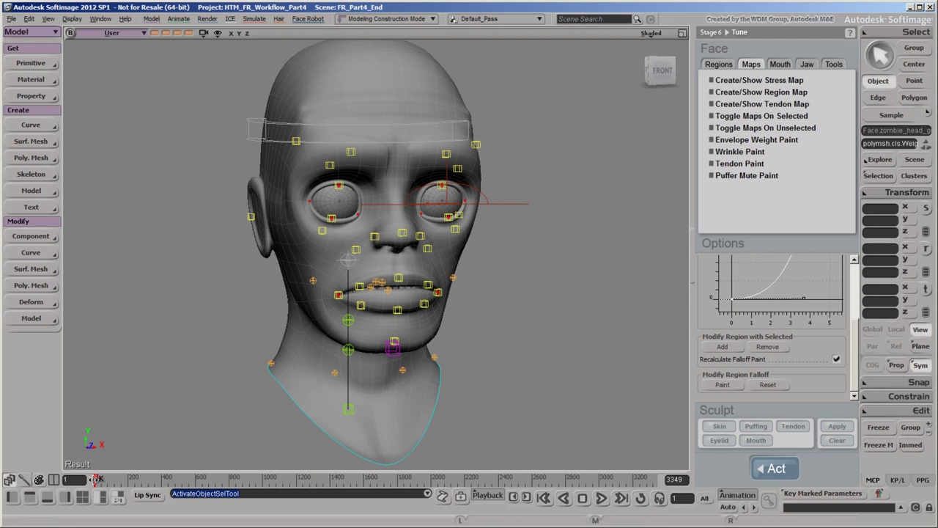